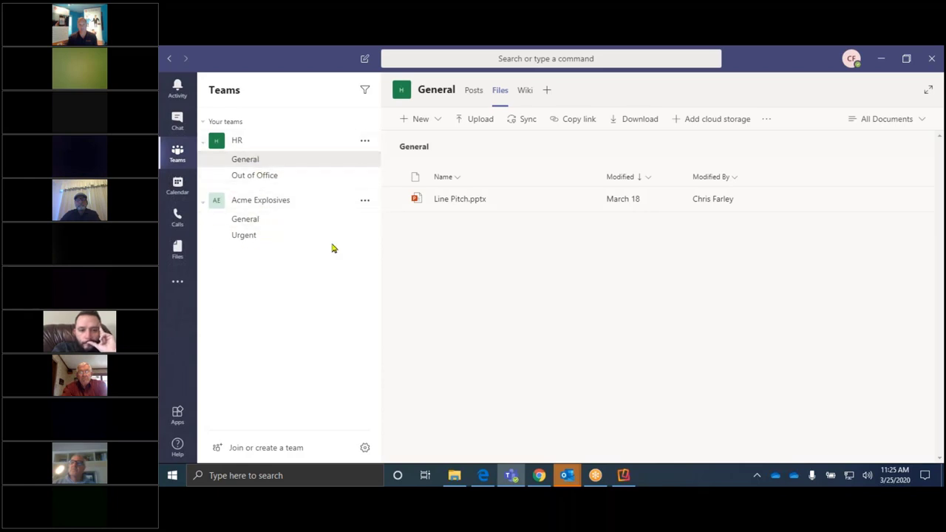
Step: Open Line Pitch.pptx, nudge slide 1's handshake picture slightly down-right, then close it
click(468, 200)
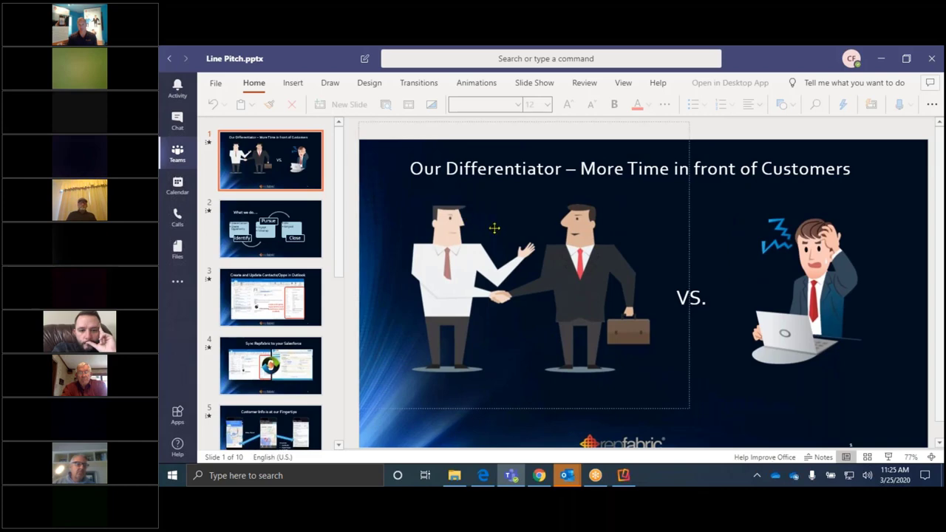
click(580, 325)
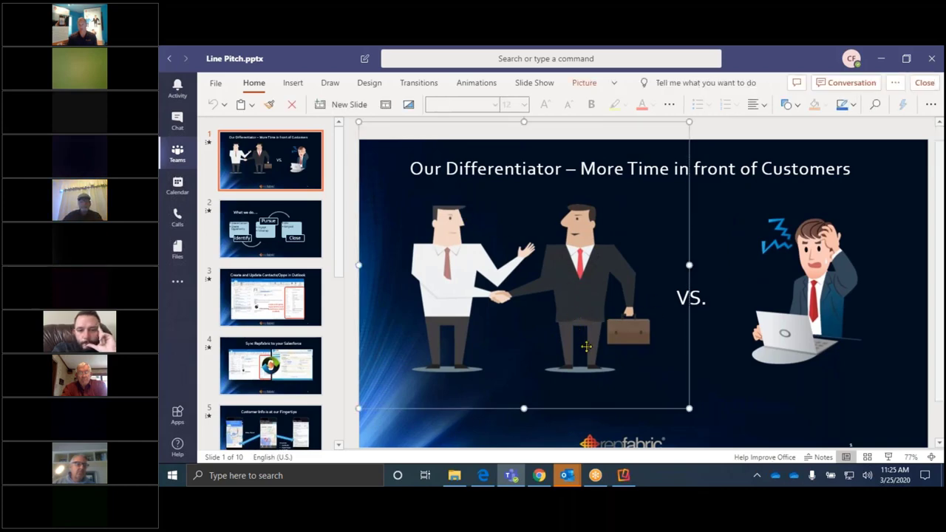
drag(586, 346, 602, 381)
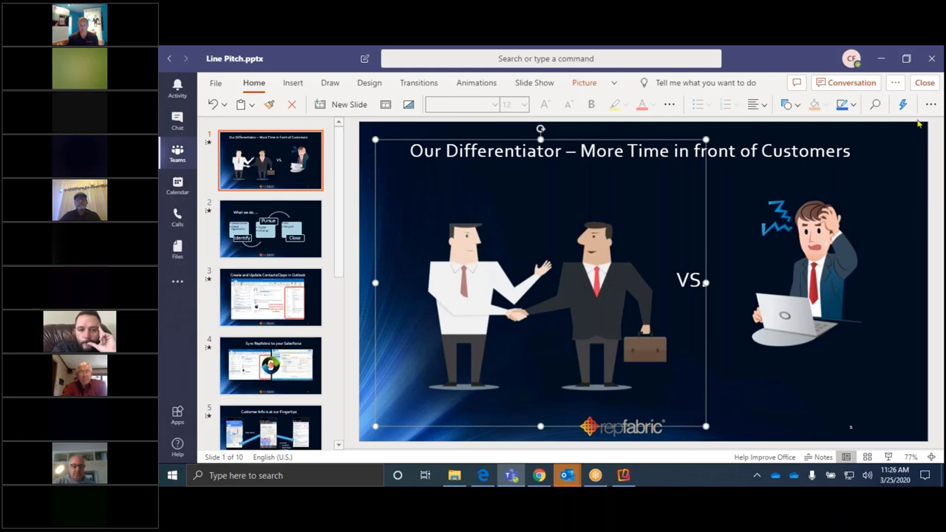
click(925, 83)
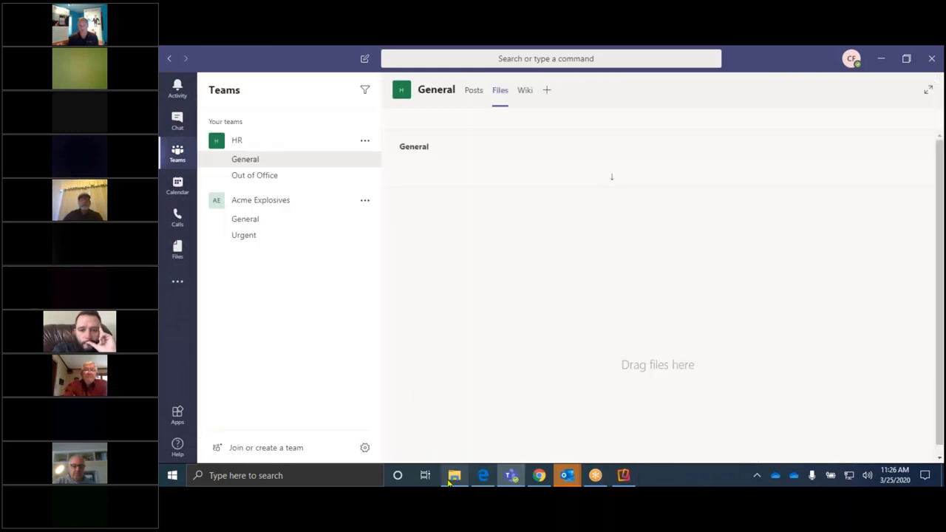
Step: Browse File Explorer to the synced Repfabric HR - General folder, then return to Teams
click(450, 477)
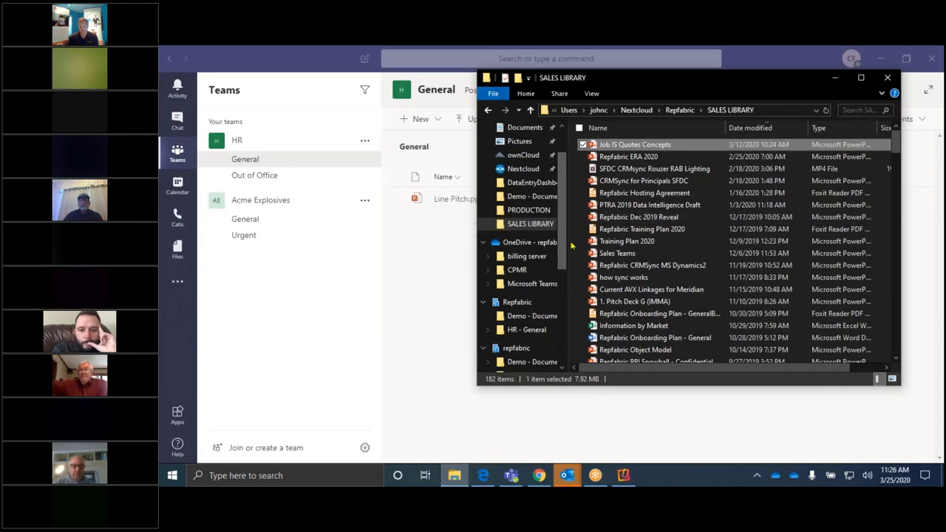
drag(583, 273, 728, 275)
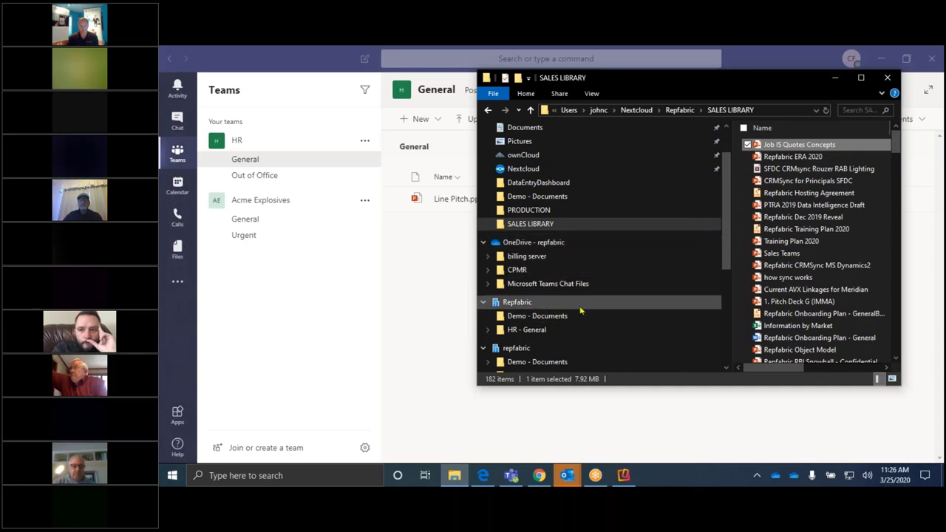
scroll(580, 311, down, 1)
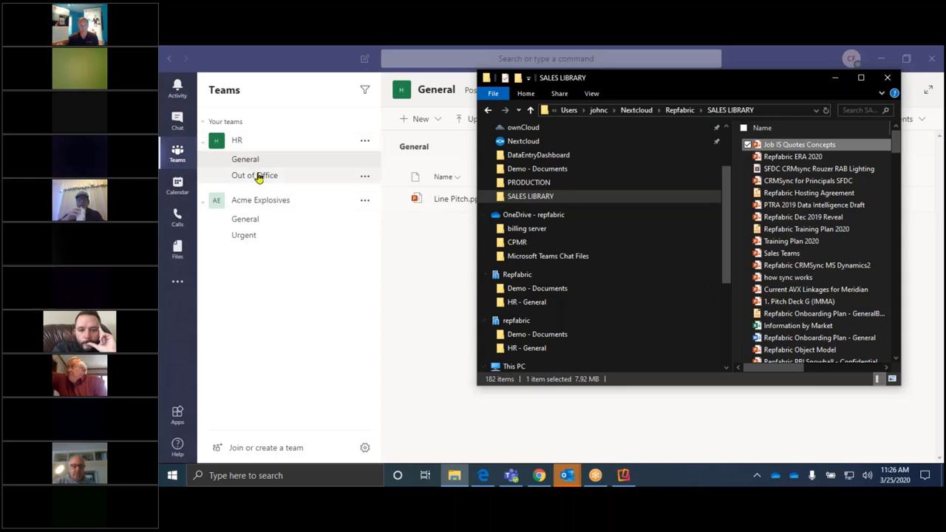
click(534, 303)
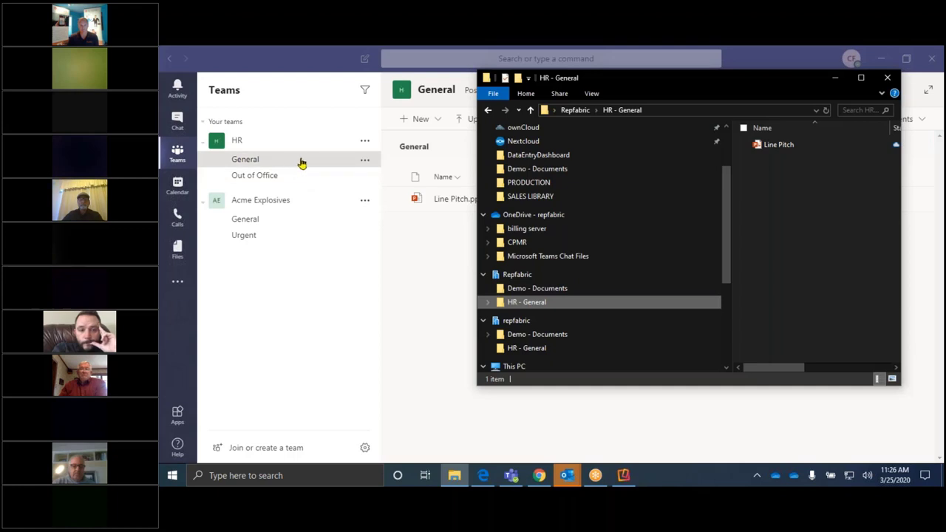
scroll(630, 273, down, 4)
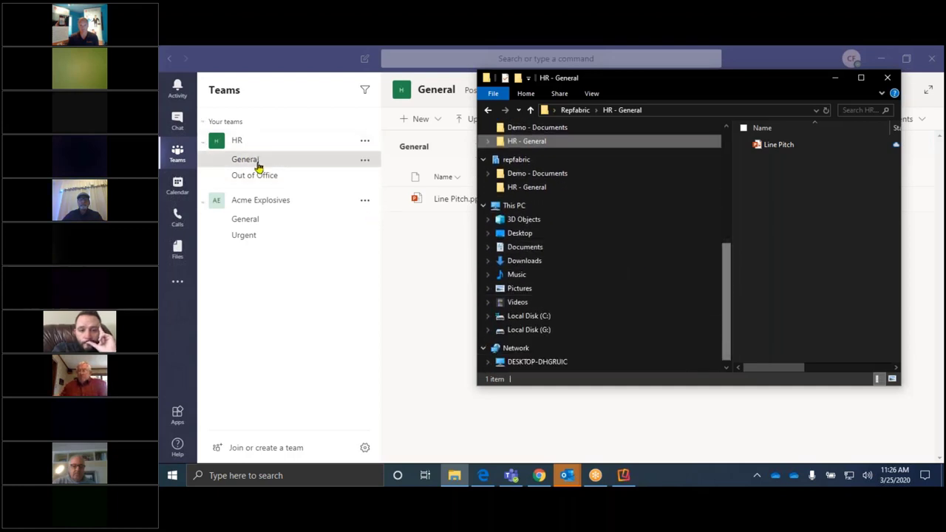
click(442, 244)
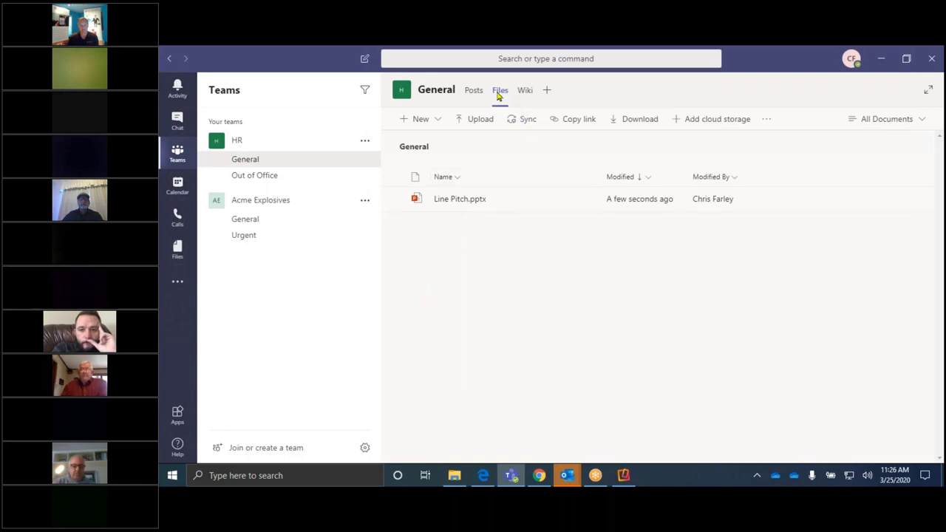
Step: Expand Acme Explosives and open its General channel's empty Files tab, passing through the Wiki
click(454, 477)
scroll(559, 189, up, 1)
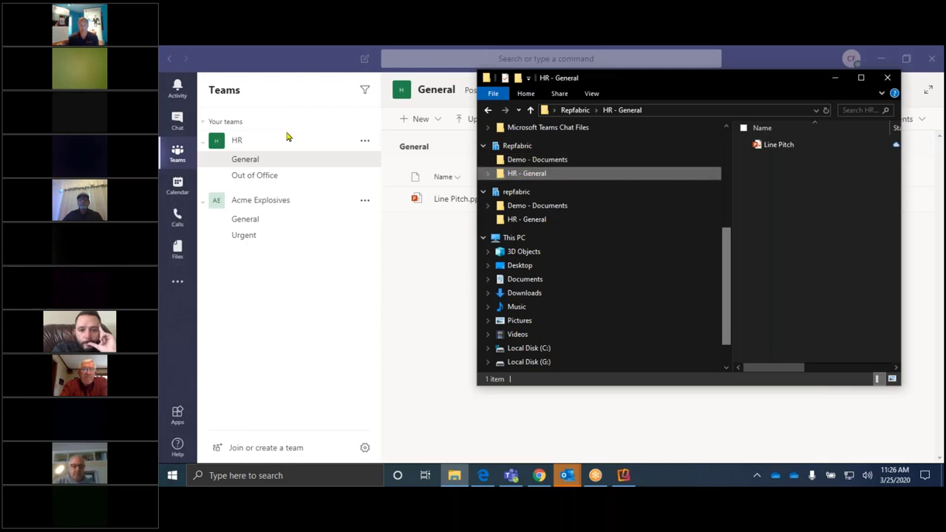
click(282, 202)
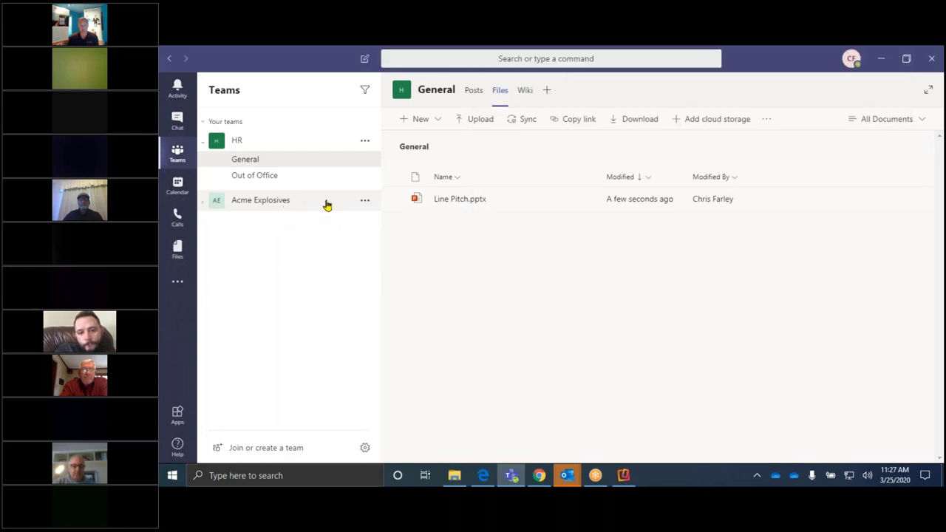
click(271, 205)
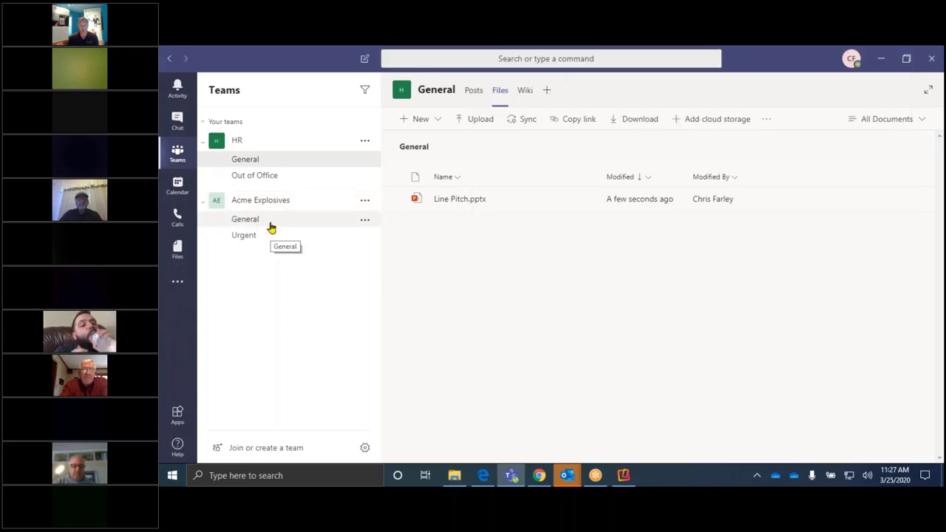
click(273, 223)
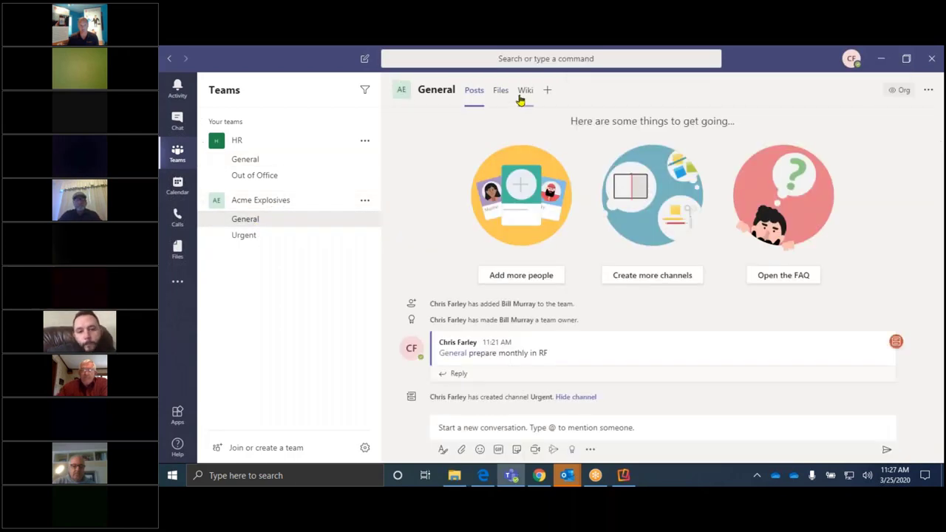
click(522, 96)
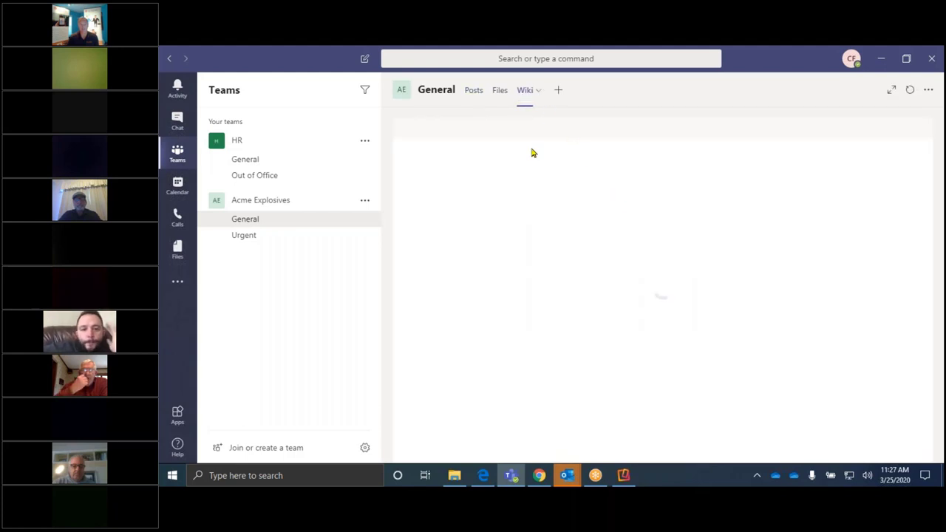
click(499, 92)
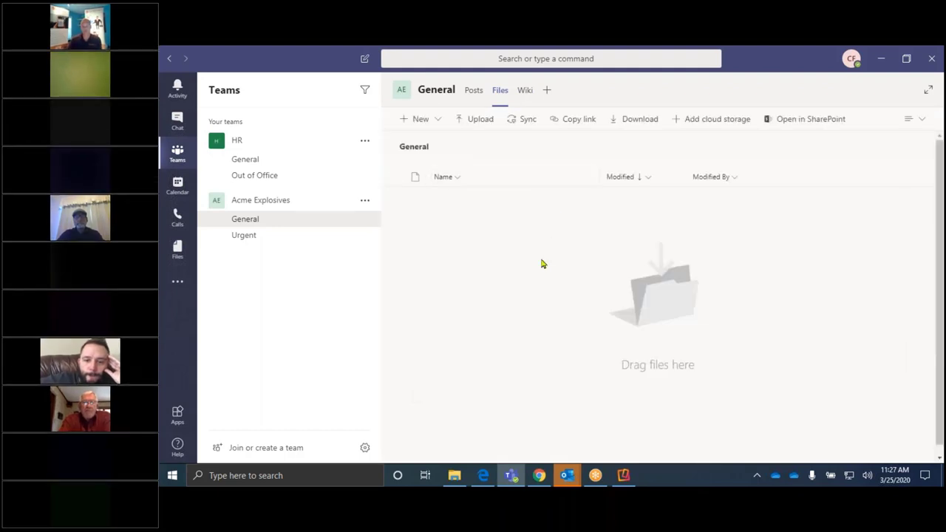
Step: Sync the General channel's files, check the Acme Explosives - General folder, then return to Teams
click(523, 121)
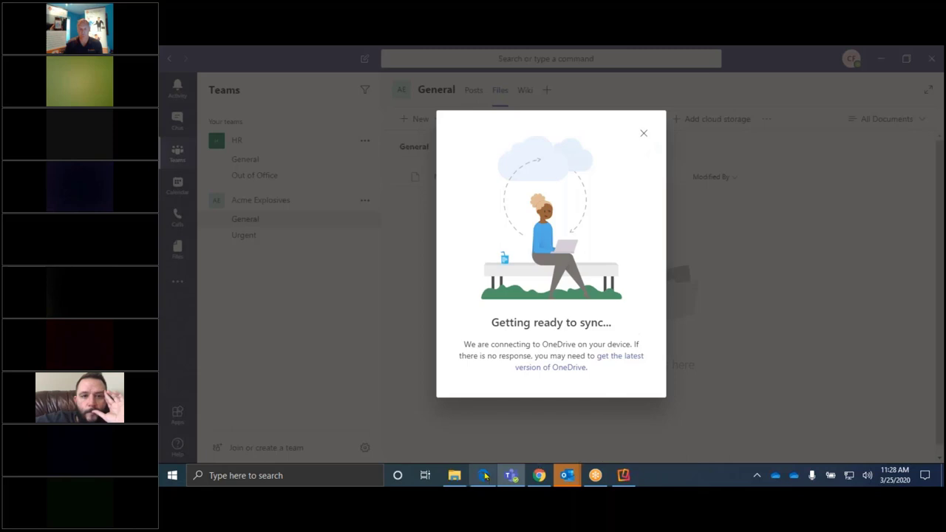
click(455, 475)
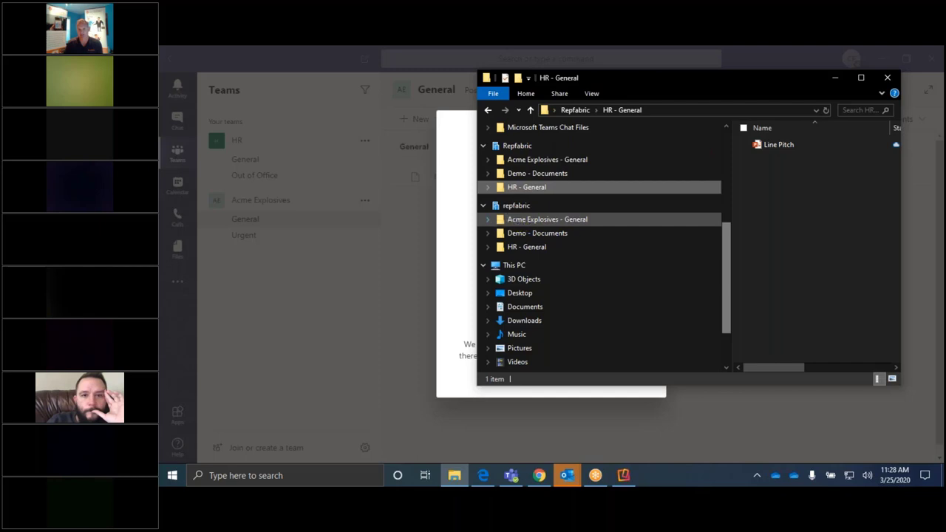
click(543, 163)
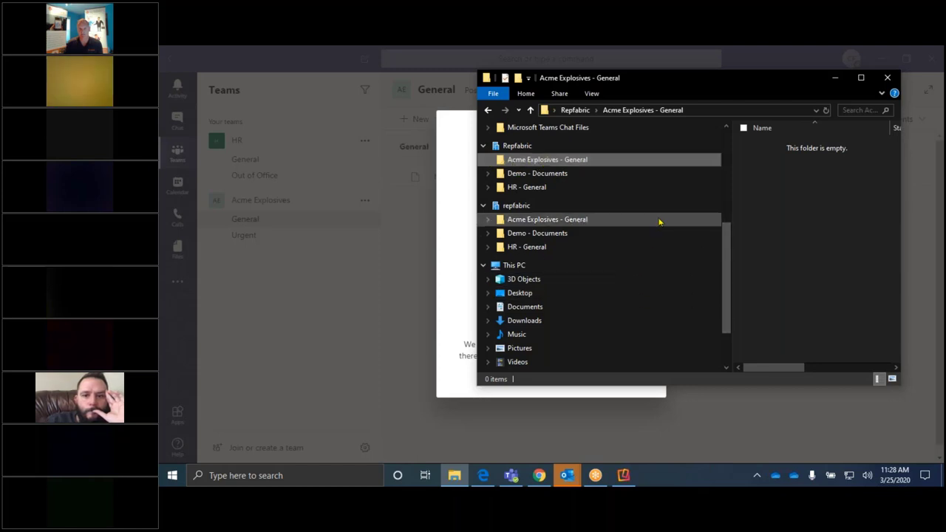
scroll(706, 222, up, 1)
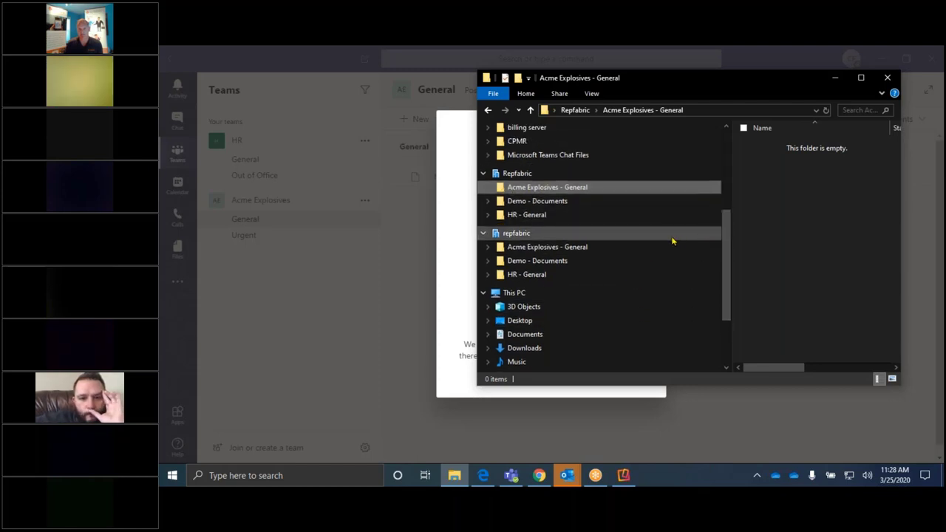
scroll(670, 259, up, 1)
click(396, 345)
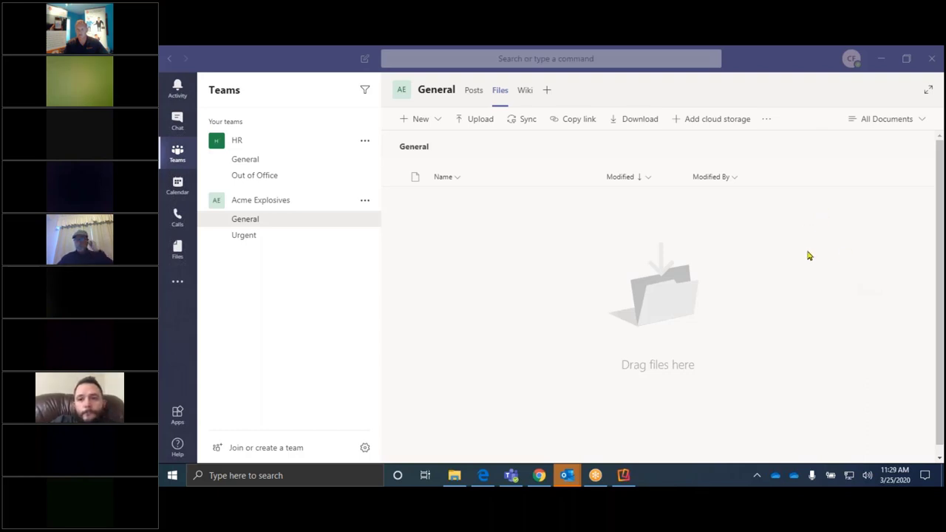
Step: Step through Posts and Files to the General channel's Wiki, a blank page with one untitled section
click(446, 305)
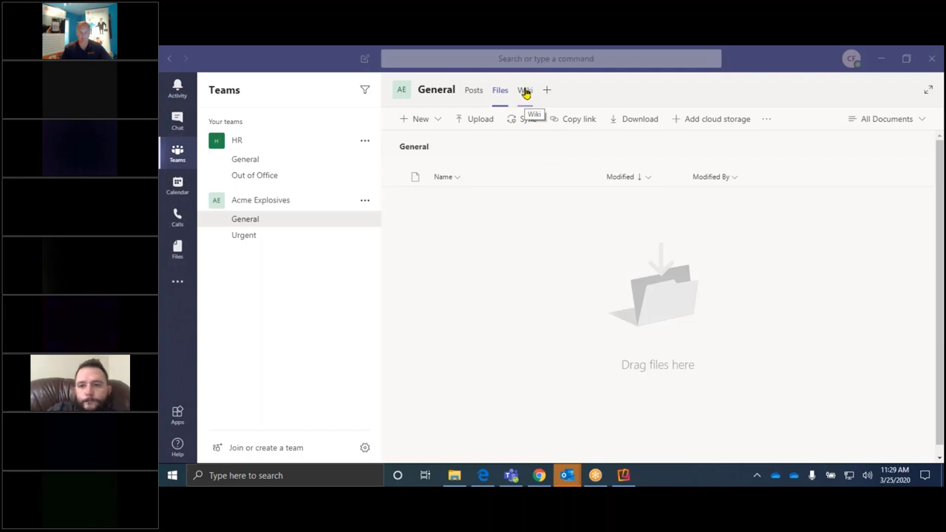
click(468, 97)
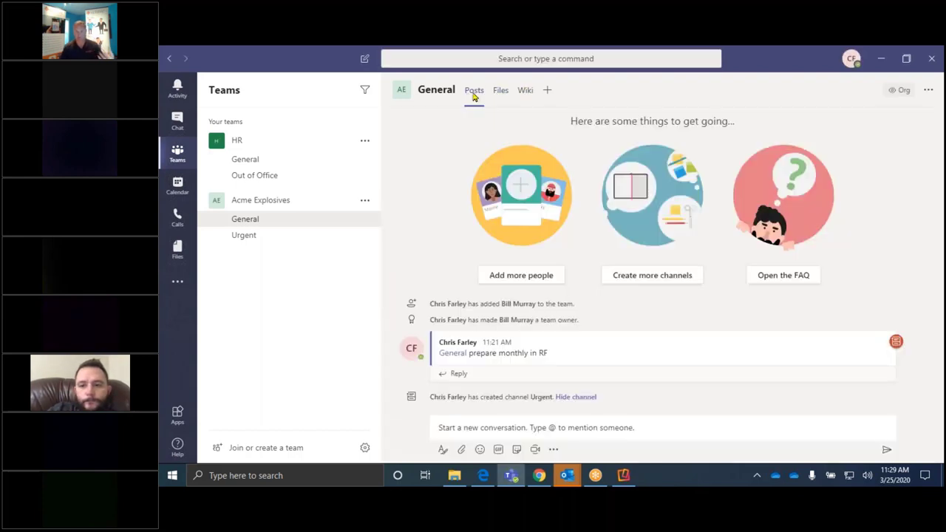
click(502, 91)
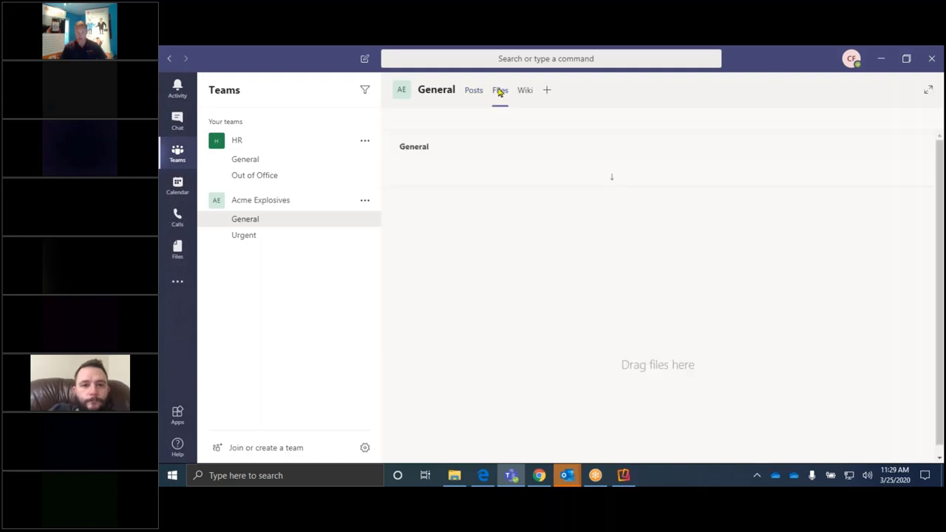
click(524, 91)
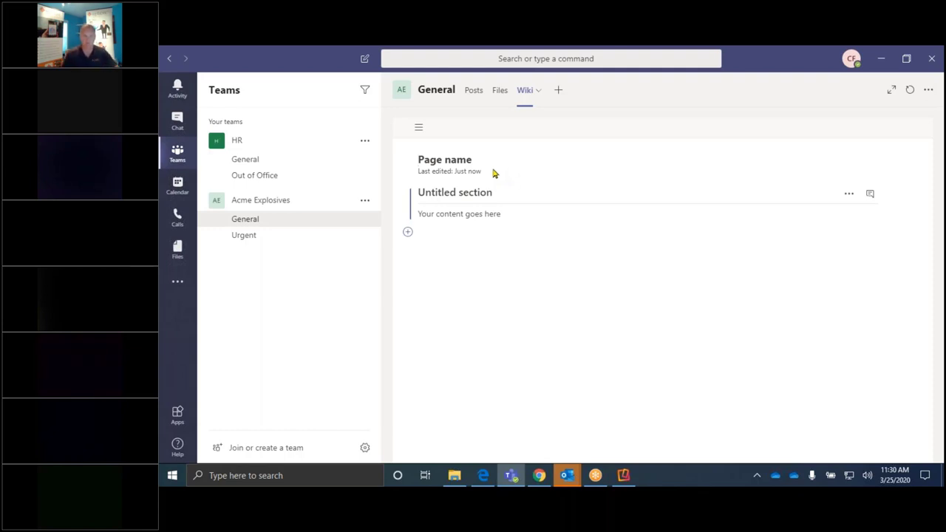
Step: Replace the wiki page title with 'Logins'
click(418, 193)
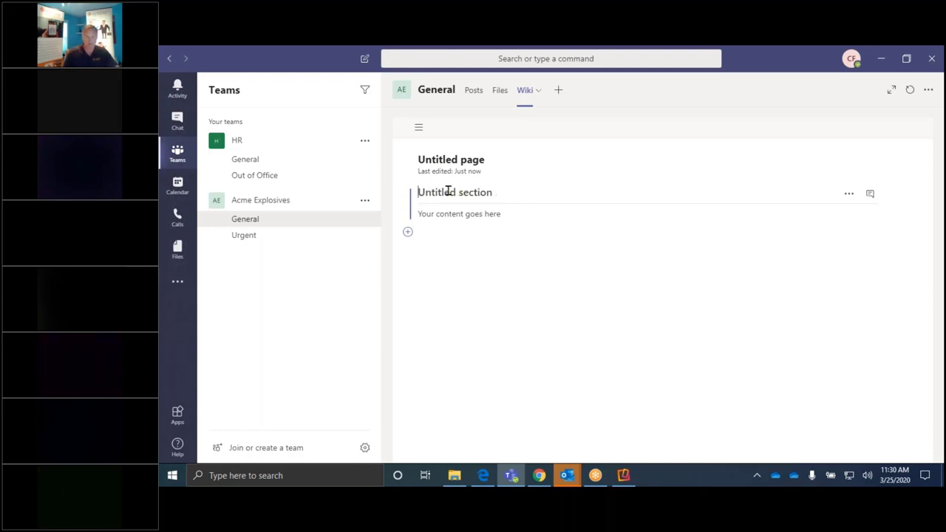
click(484, 160)
drag(484, 159, 419, 159)
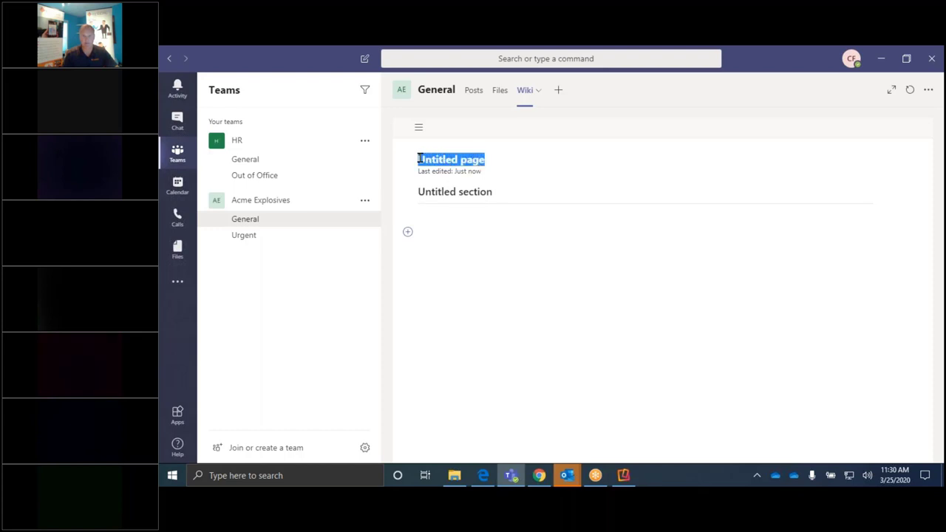
text(Log)
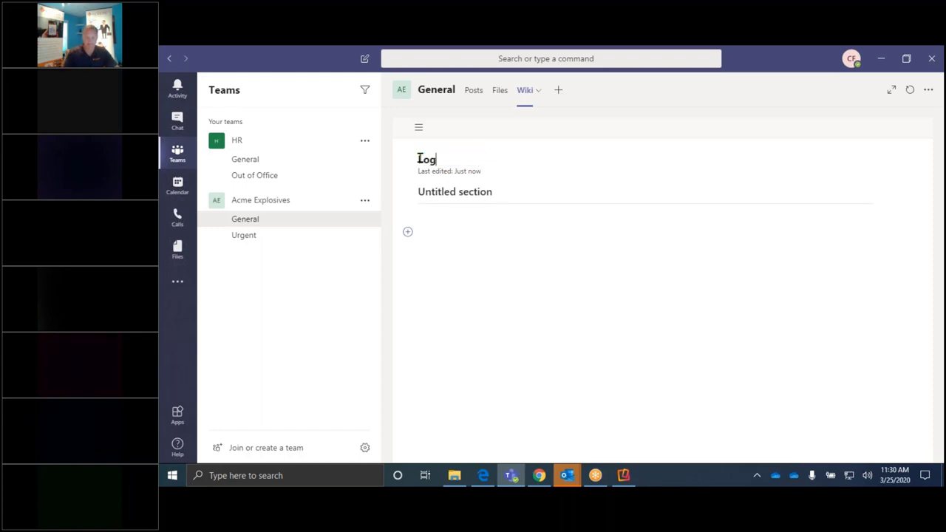
text(ins)
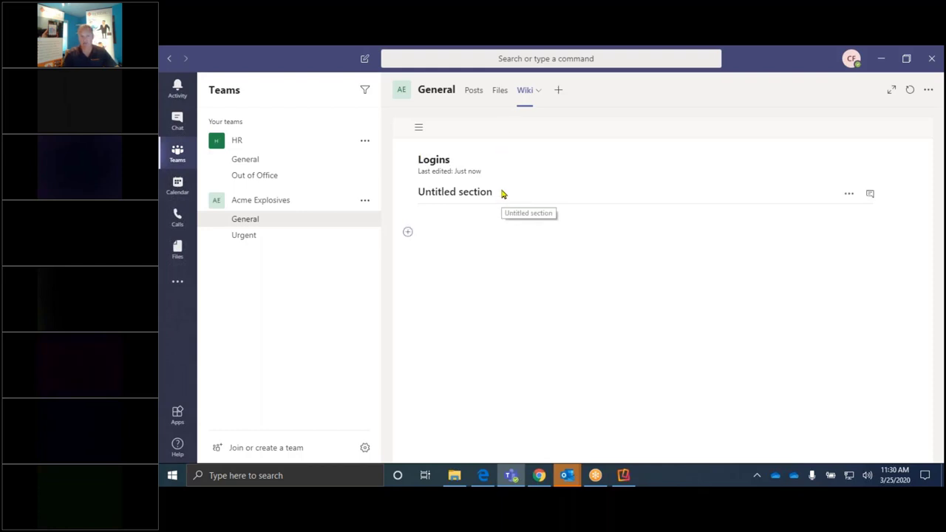
Step: Rename the first section 'Quote System' and add a new section below it
drag(498, 189, 417, 191)
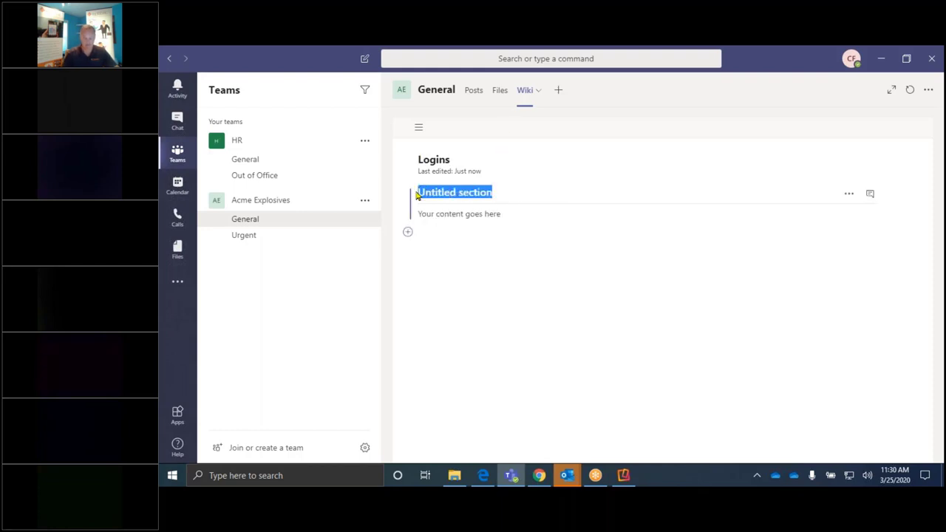
text(Quotein)
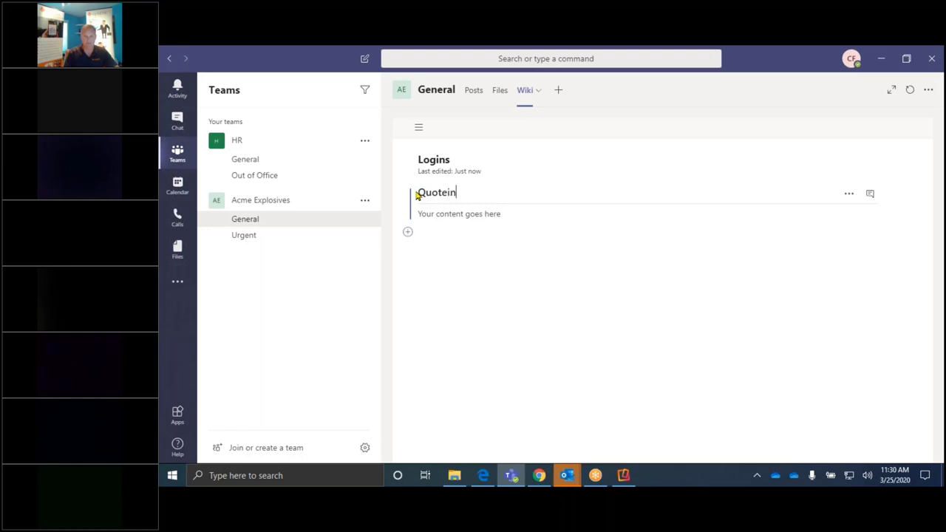
text( Scop)
key(BackSpace)
key(BackSpace)
key(BackSpace)
text(ystem)
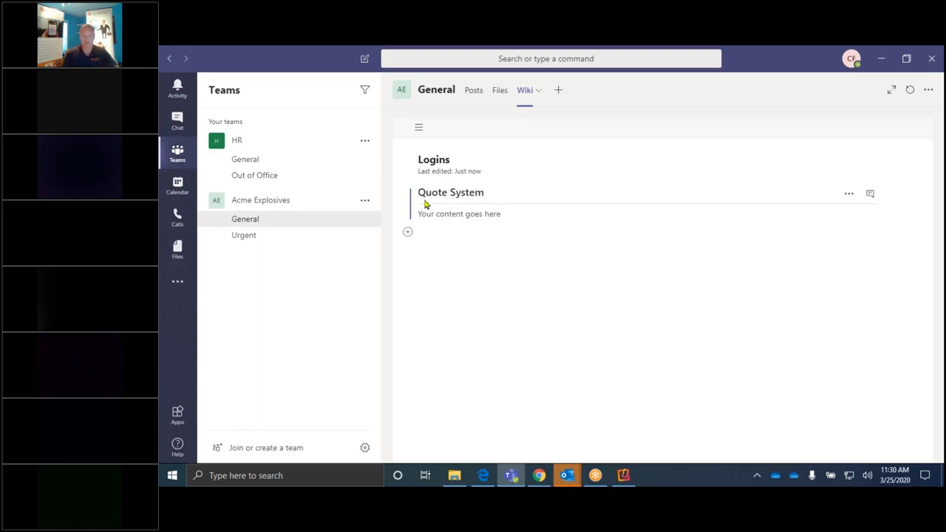
click(466, 220)
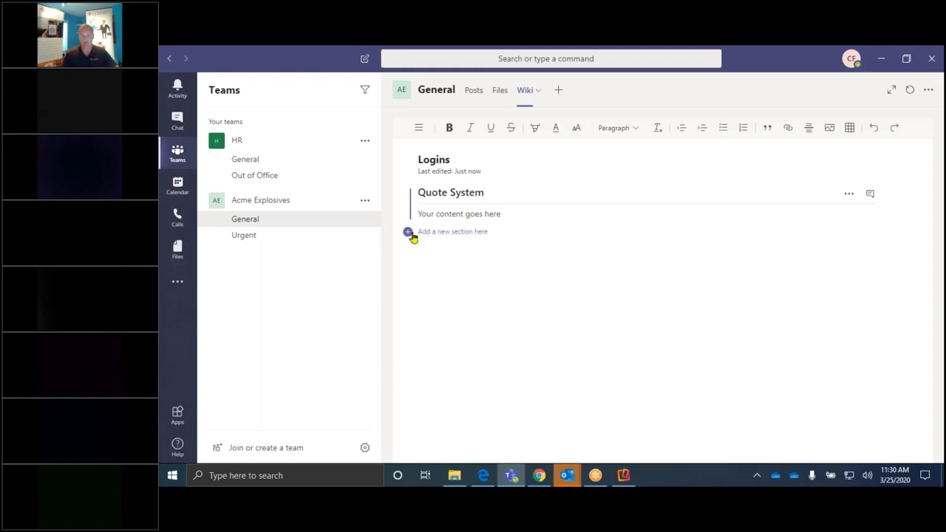
click(408, 232)
click(450, 214)
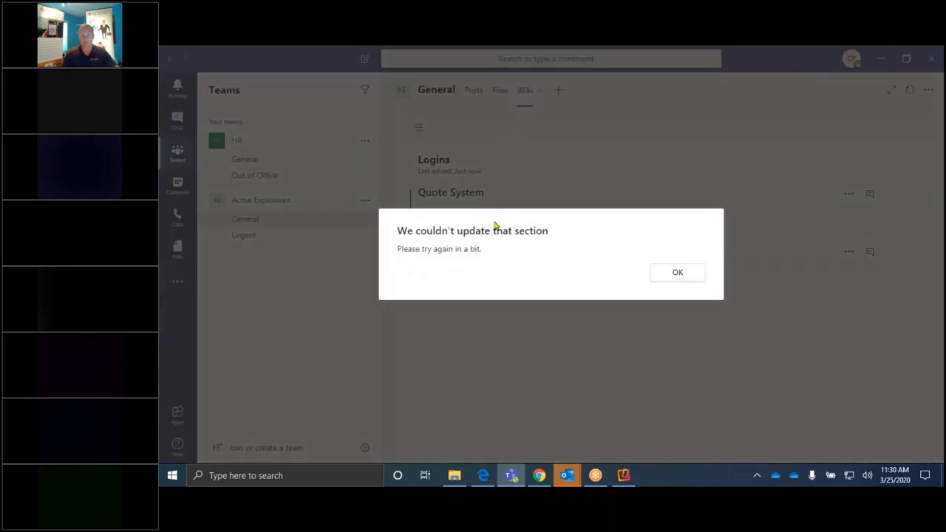
click(684, 271)
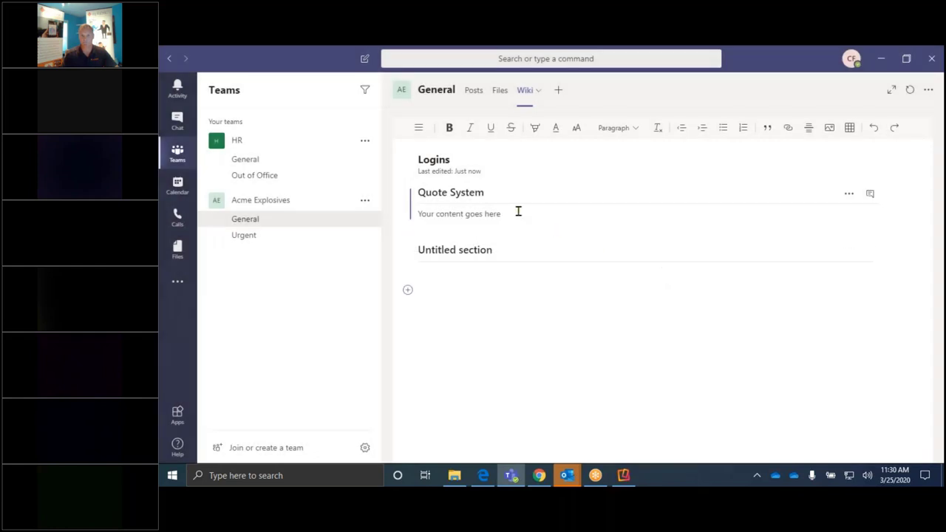
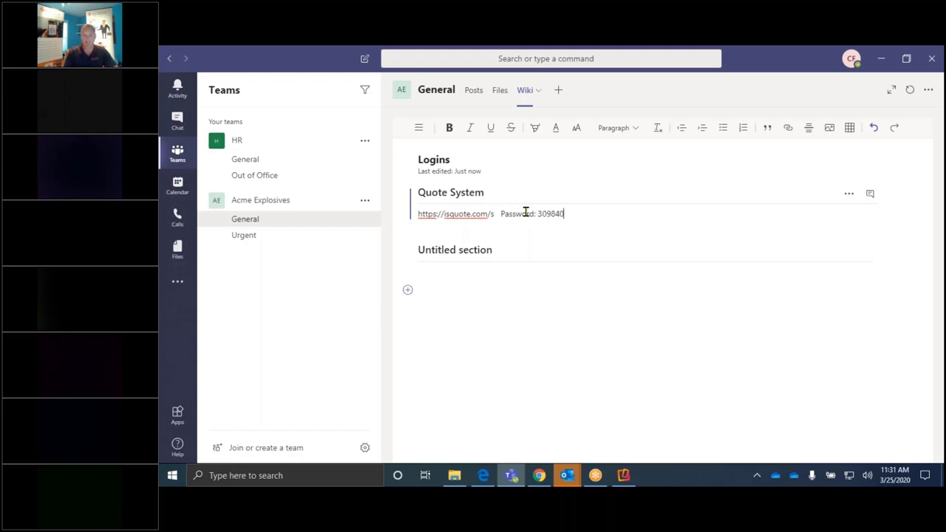
click(572, 243)
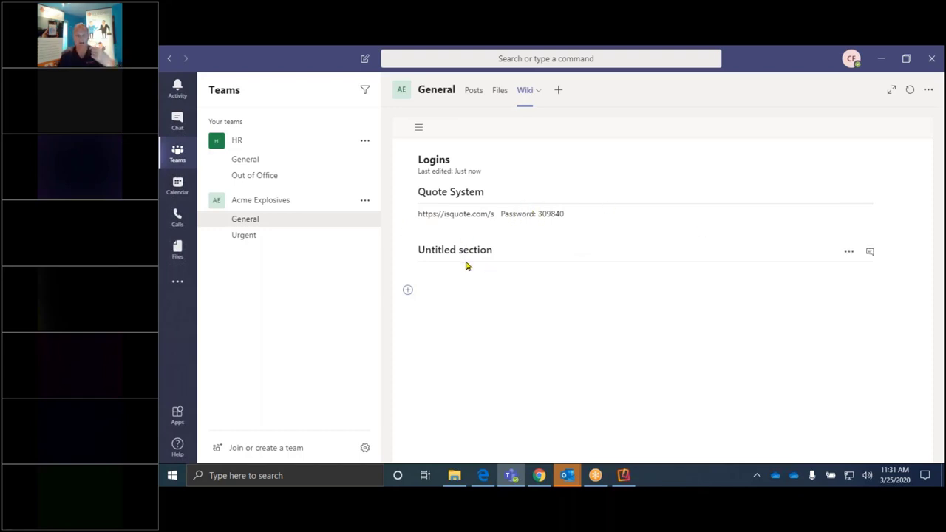
Step: Create a channel named 'Price too high' in the Acme Explosives team
right_click(272, 205)
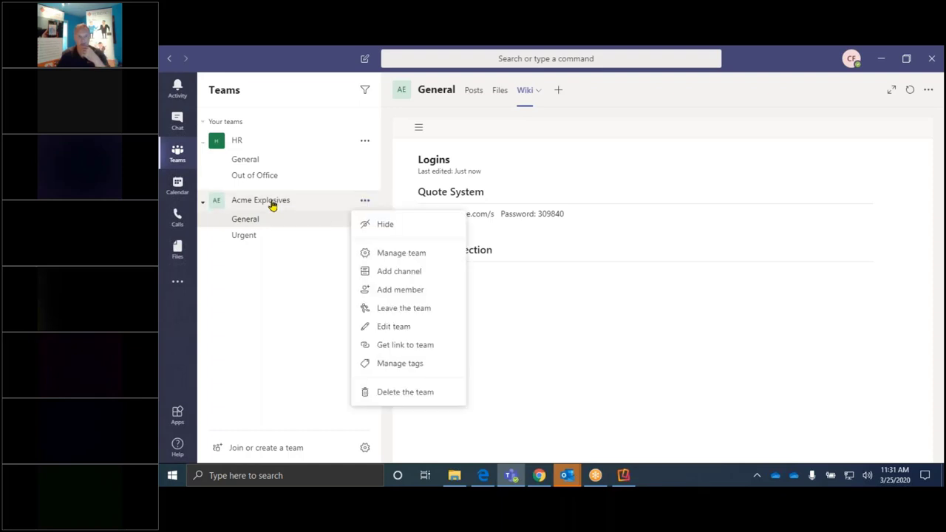
click(404, 273)
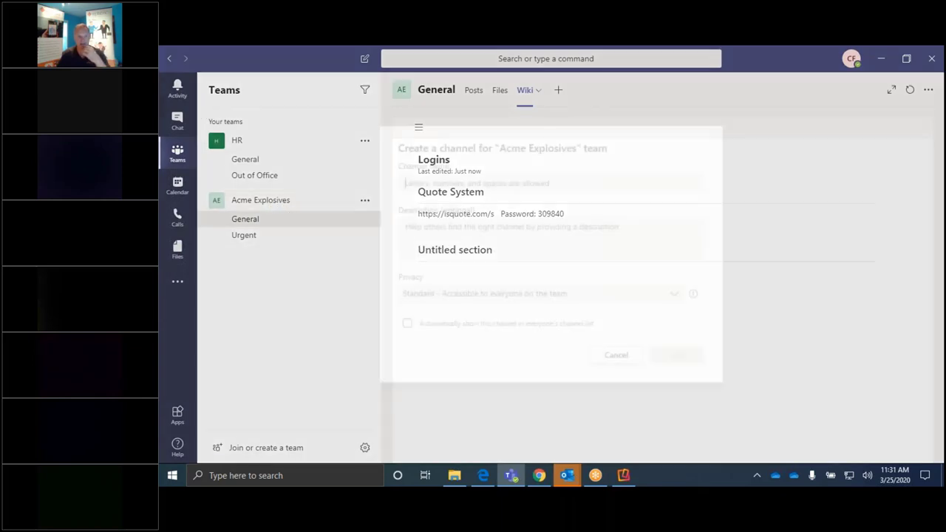
text(Pri)
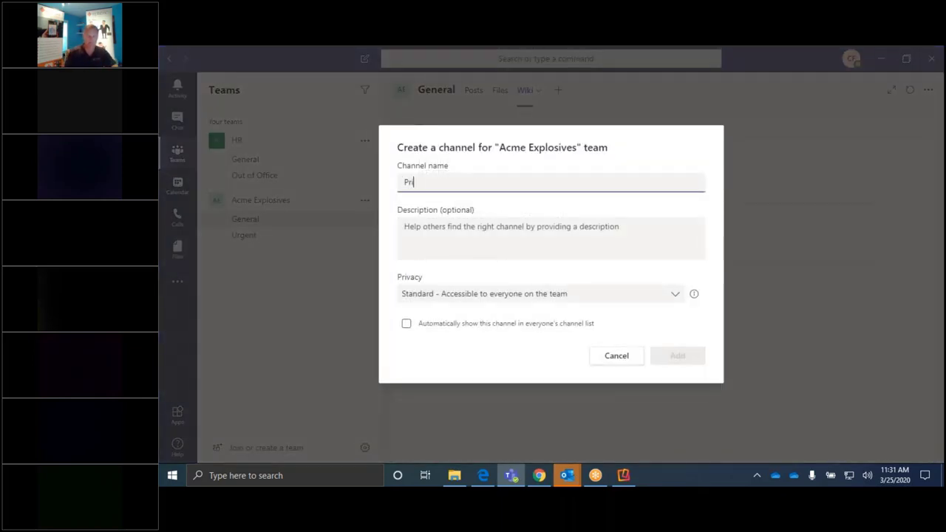
text(ce too high)
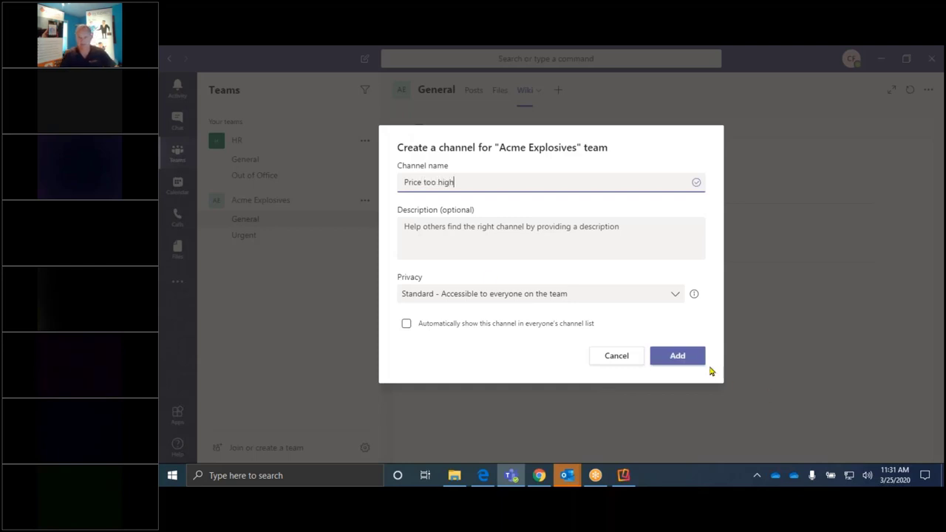
click(680, 357)
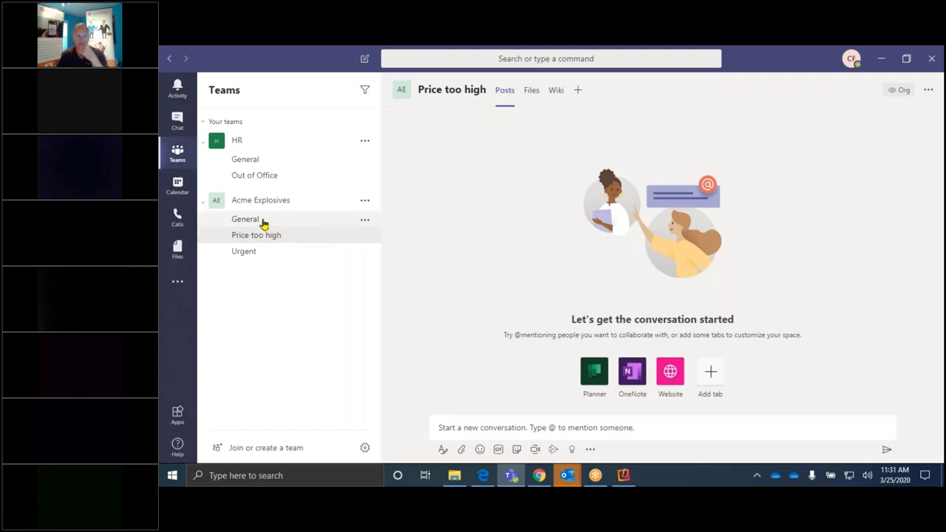
Step: Return to the General channel's Logins wiki and glance at the tab options and Add a tab
click(266, 221)
click(525, 92)
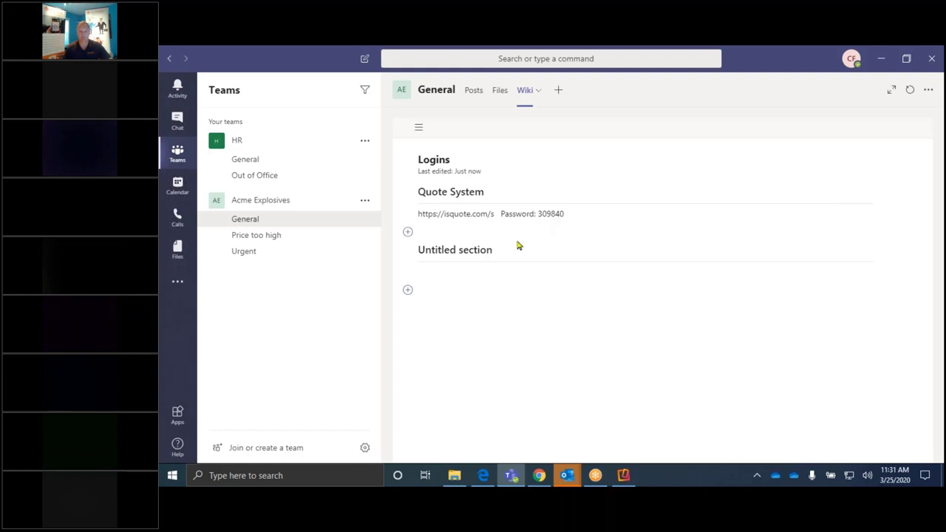
click(541, 92)
click(558, 91)
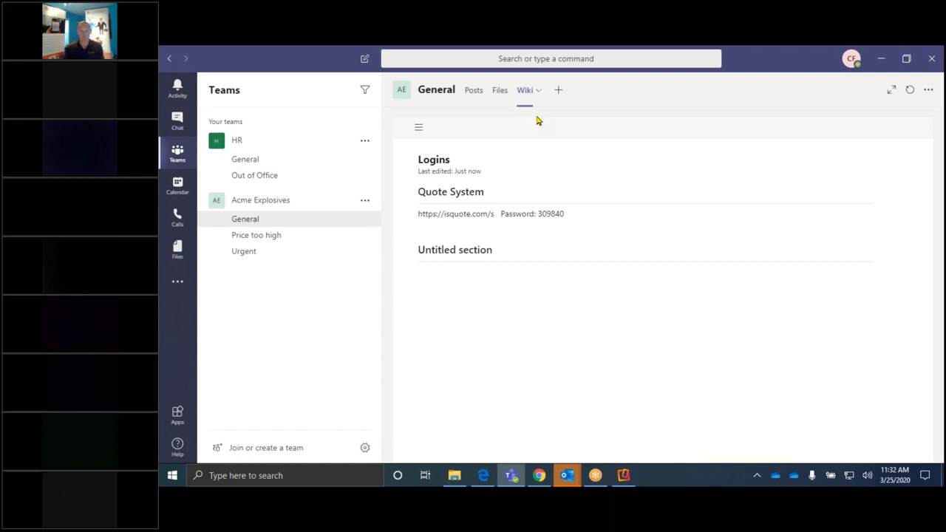
Step: Open the Calendar's March 23–27, 2020 work week, previewing then discarding a New meeting form
click(178, 187)
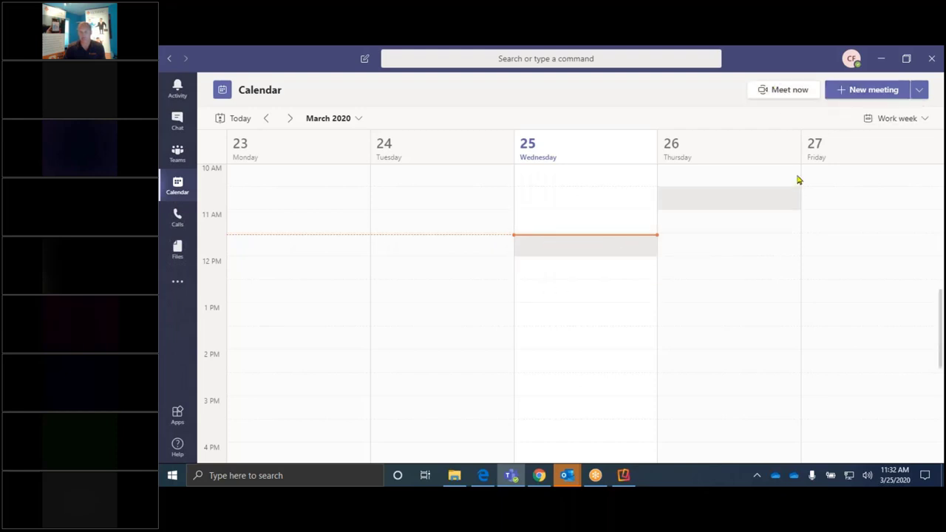
click(846, 89)
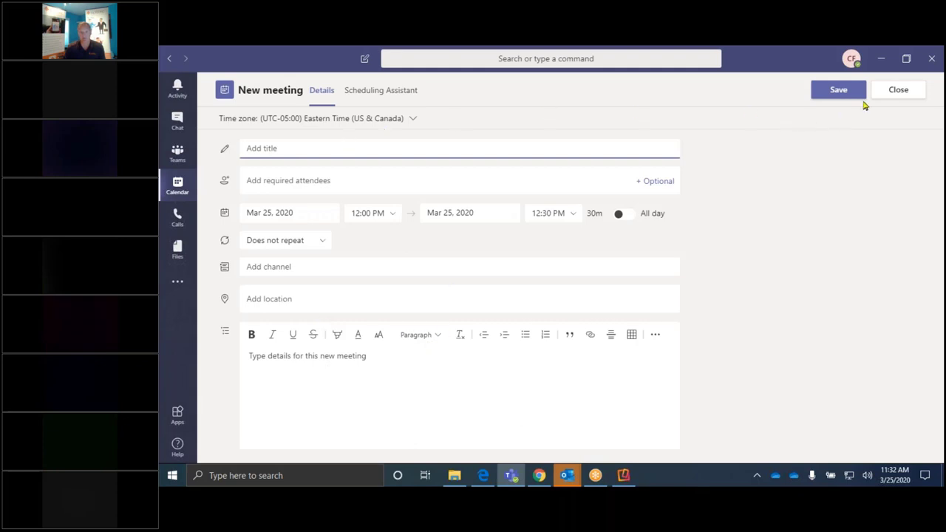
click(894, 93)
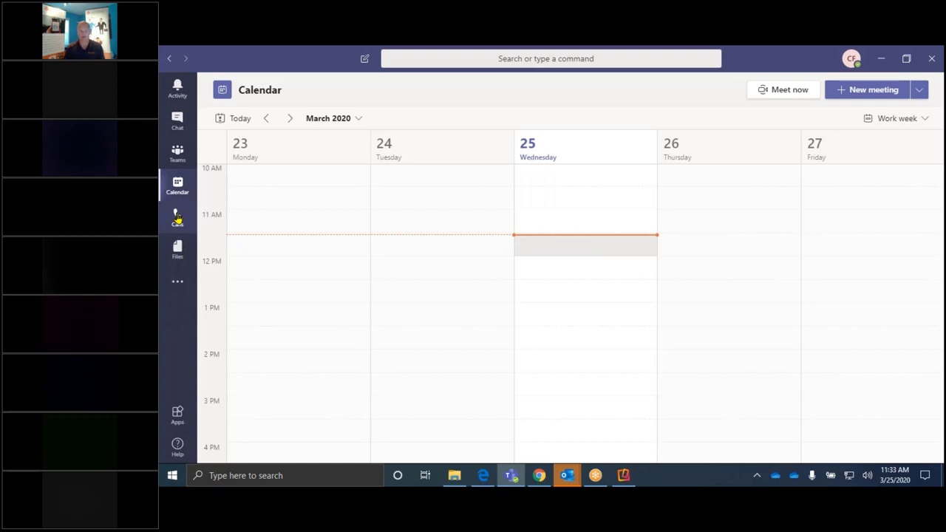
Step: Show the Calls Contacts list with each contact's name, title and phone number
click(177, 217)
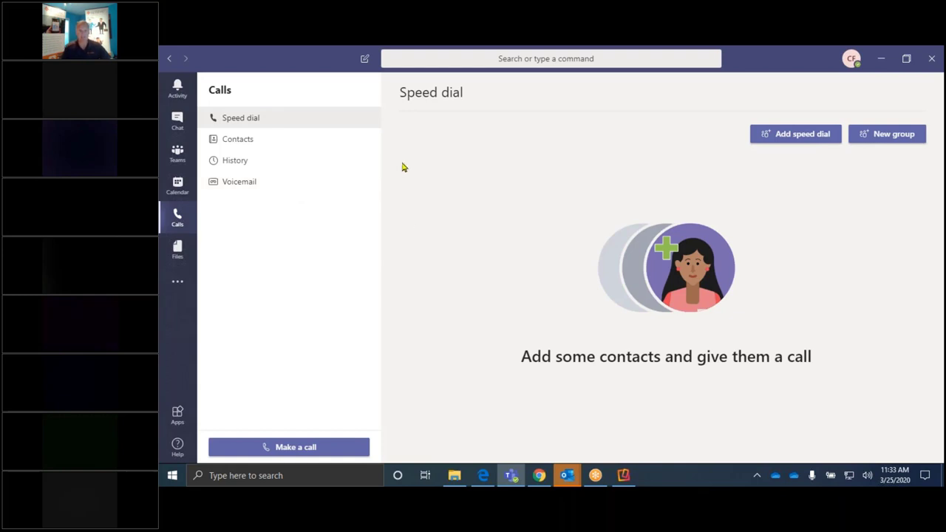
click(252, 140)
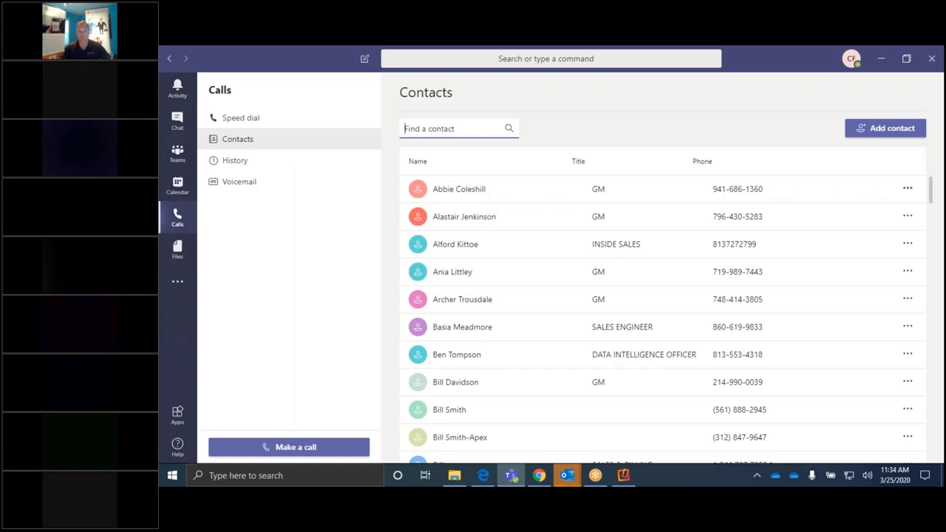
Step: Check the first contact's actions, then view Recent files showing Line Pitch.pptx from HR / General
click(906, 189)
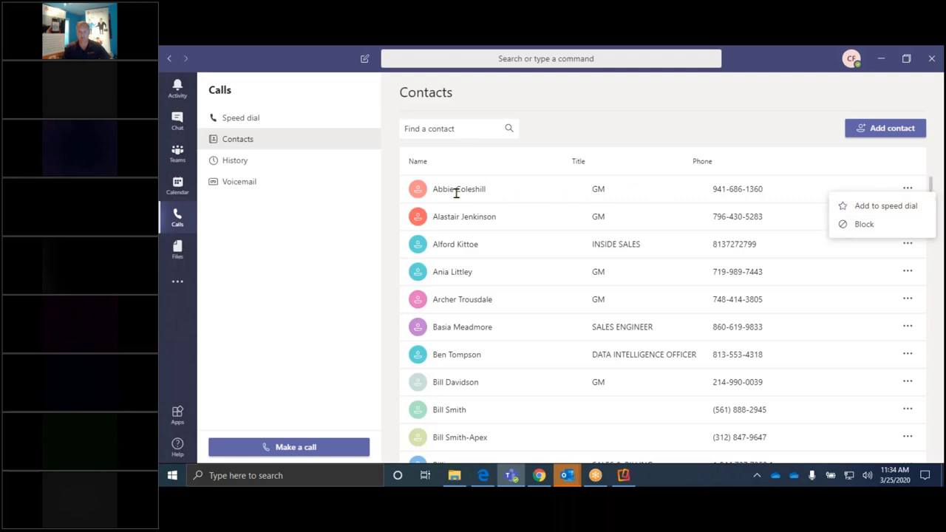
mouse_move(463, 192)
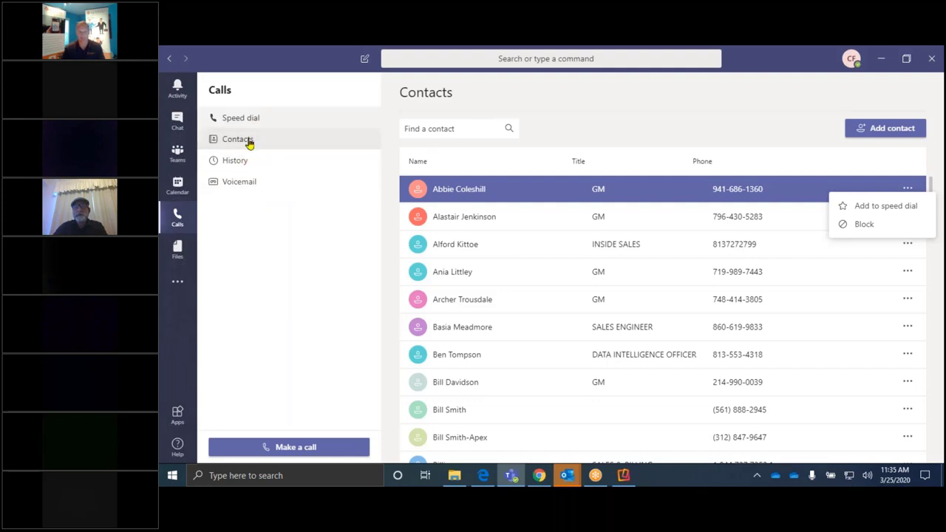
click(177, 250)
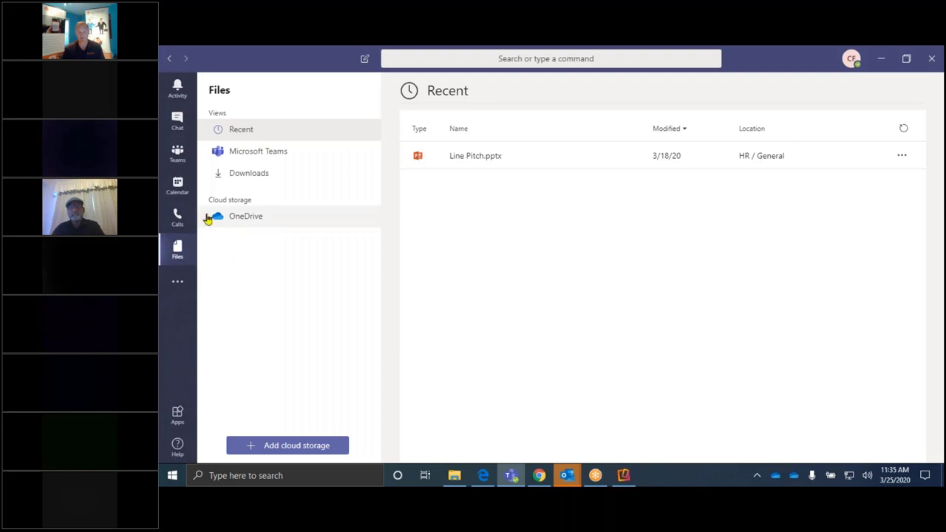
Step: Show the extra apps flyout listing Help, OneNote, Planner, Shifts, Stream, Who and Wiki
click(177, 282)
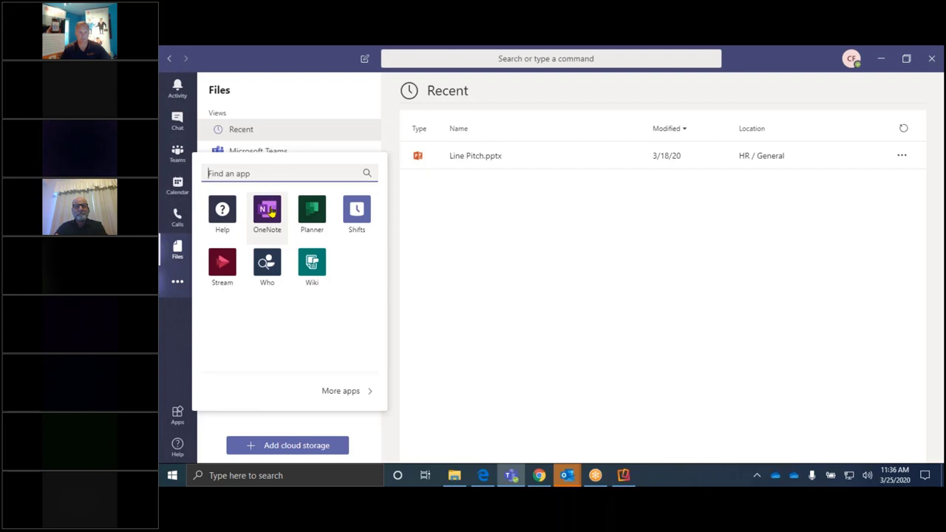
Step: Dismiss the Find an app flyout and refocus Teams on the Recent files list
click(443, 262)
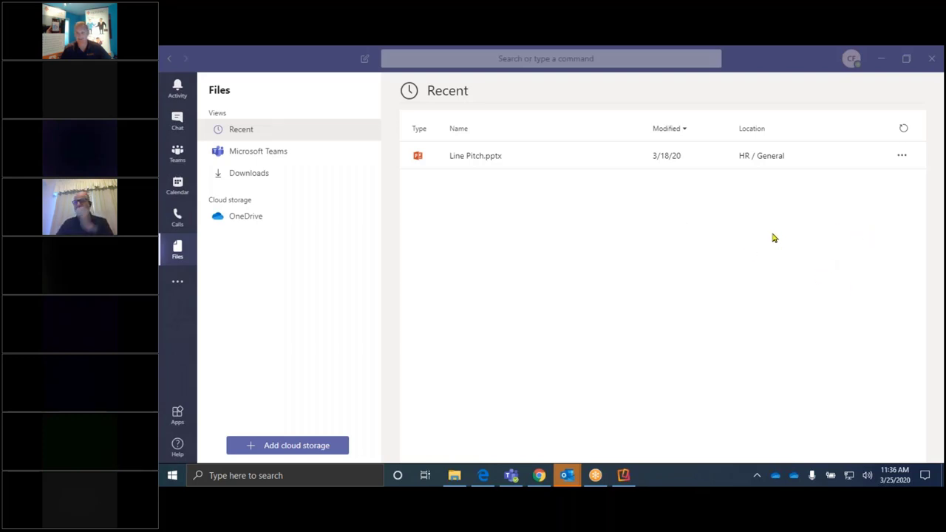
click(563, 310)
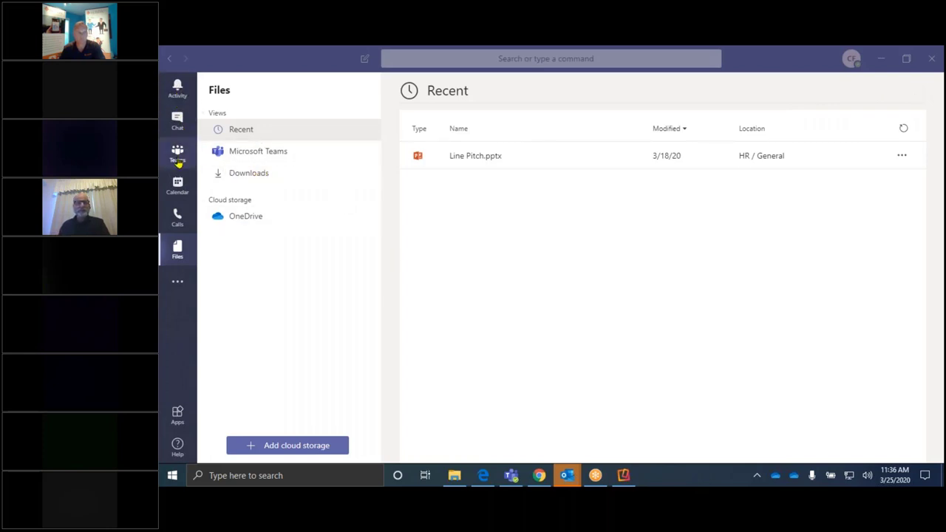
Step: Step through Activity and Chat, then return to the Acme Explosives General channel
click(176, 90)
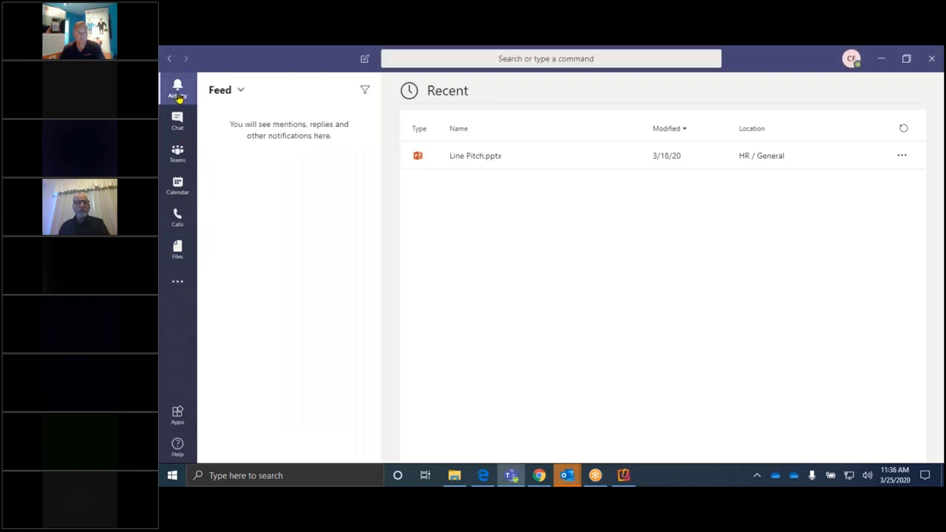
click(179, 125)
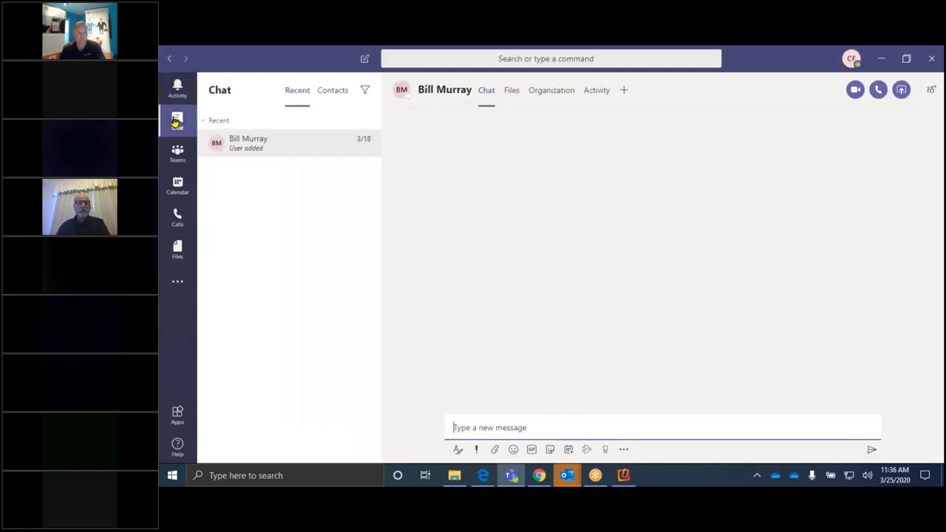
click(179, 157)
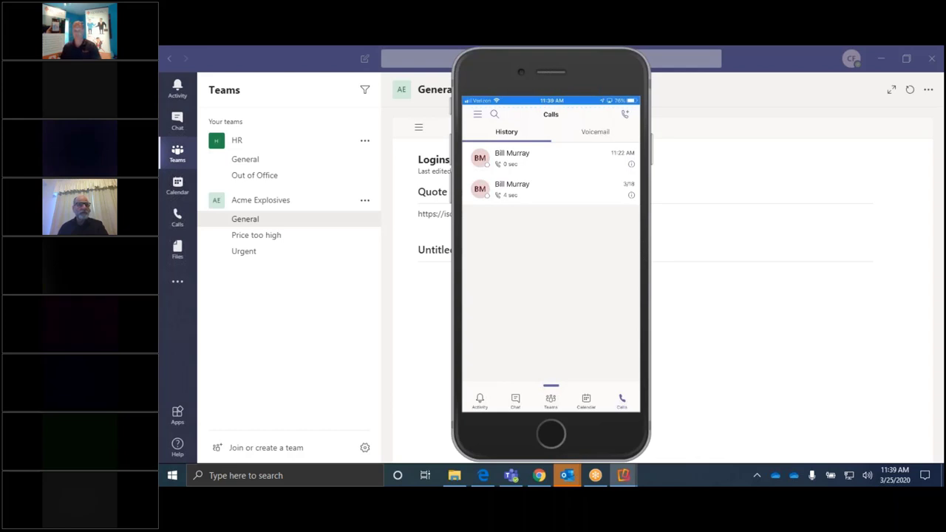
Step: On the phone, view Activity, Chat and Teams, then reply to the 'prepare monthly in RF' post
click(515, 399)
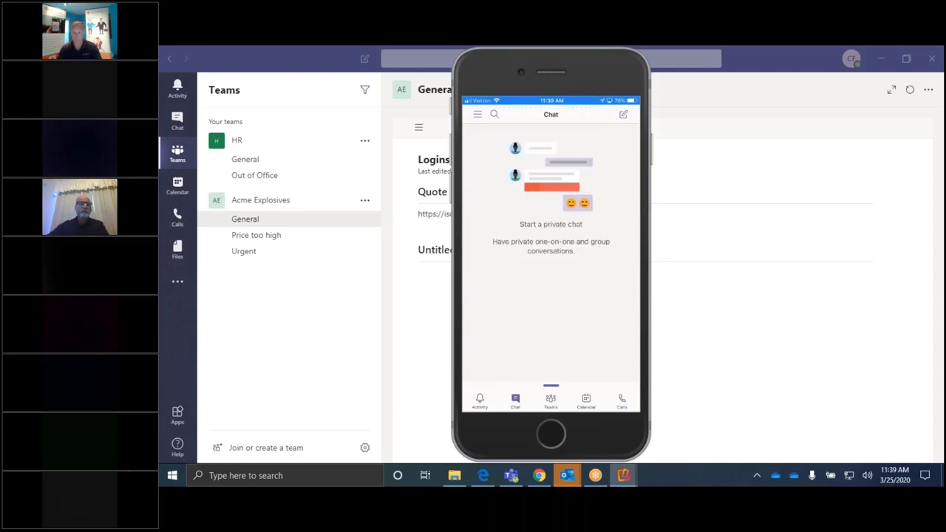
click(480, 399)
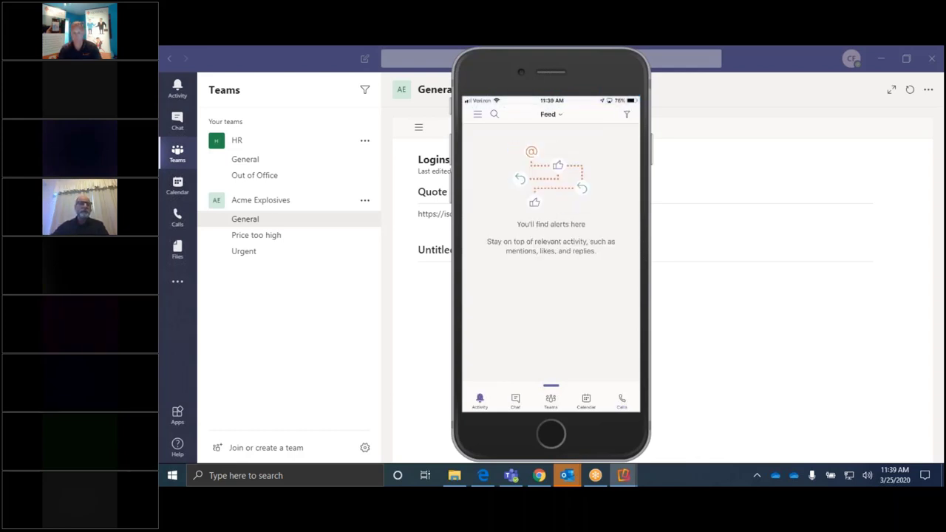
click(515, 400)
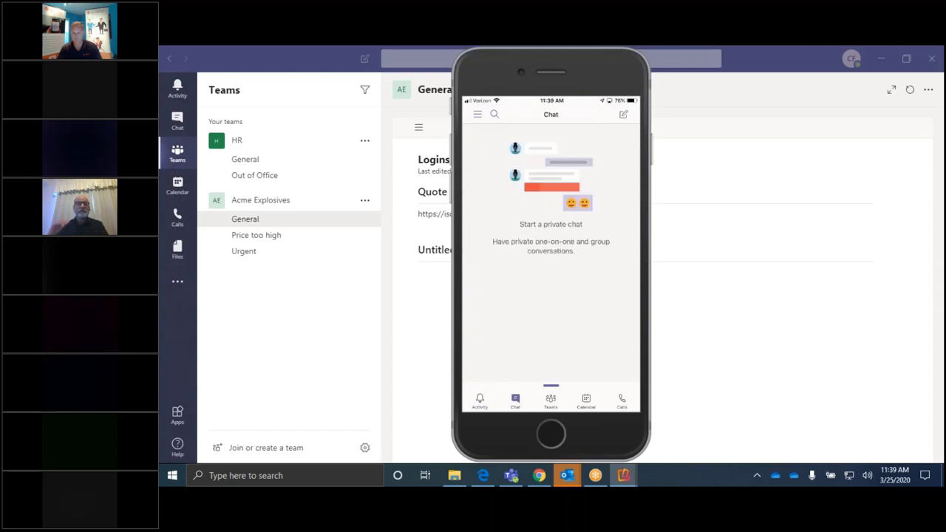
click(550, 399)
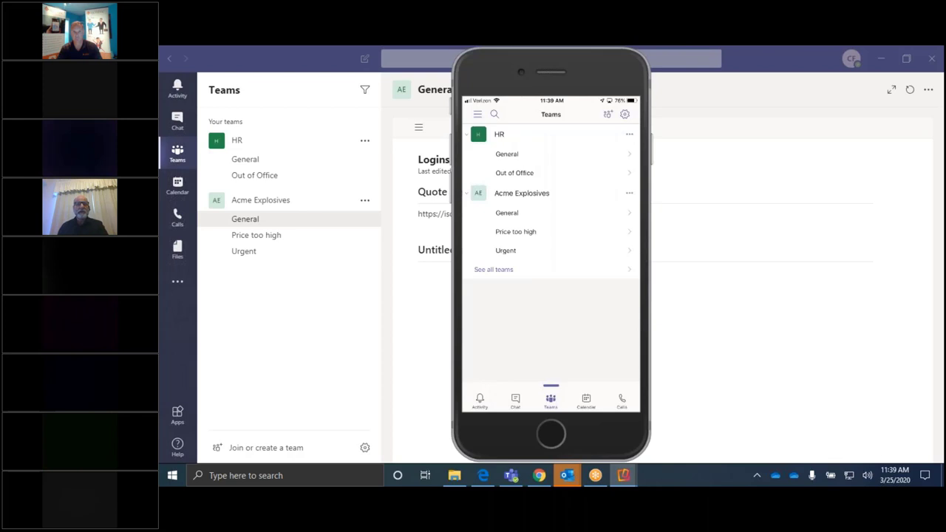
click(507, 213)
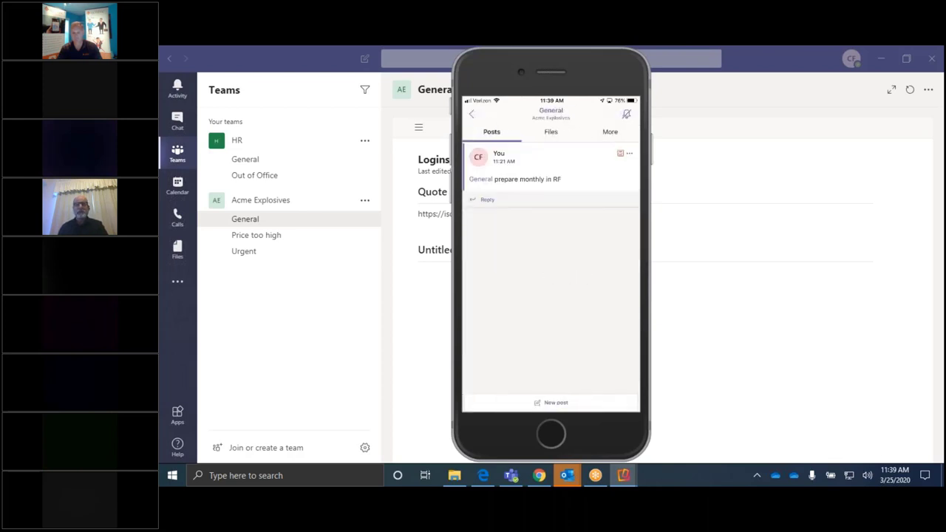
click(485, 199)
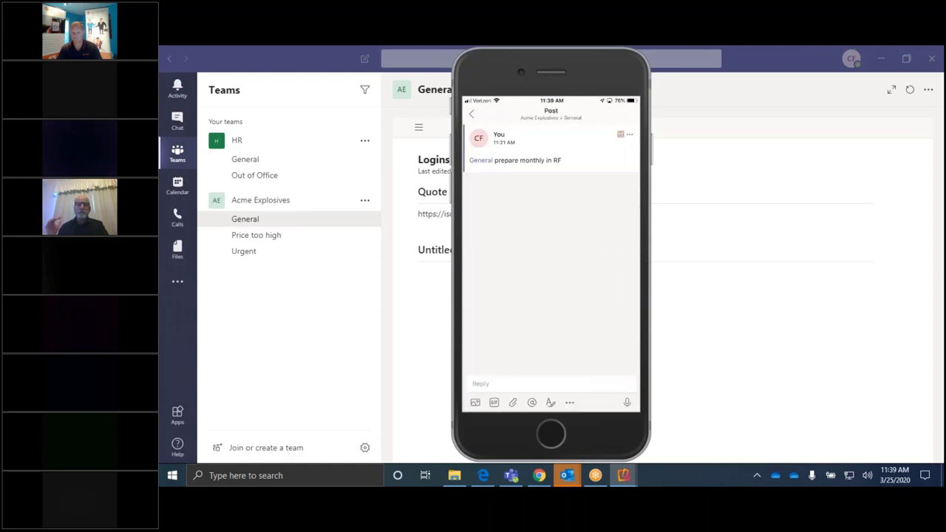
Step: Write the phone reply 'Ok will do' and @-mention the salesman from the suggestions
text(Ok)
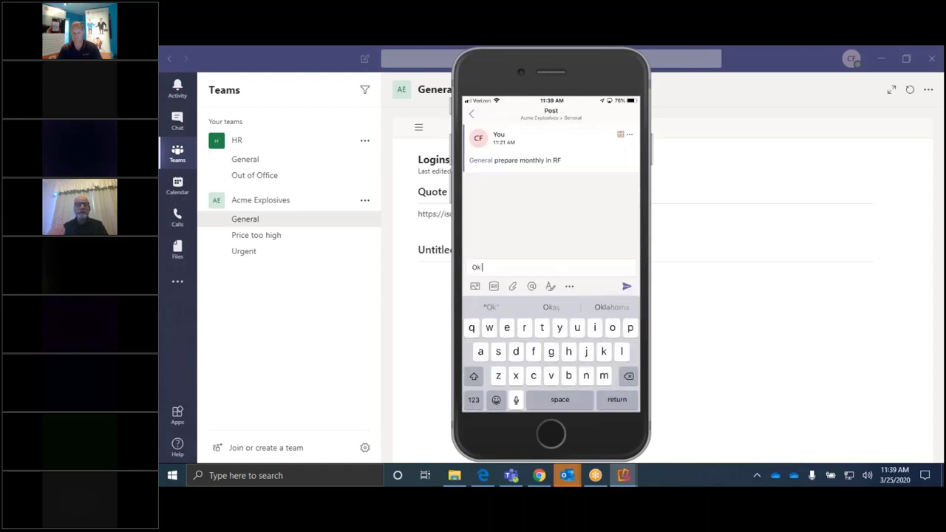
text( will do)
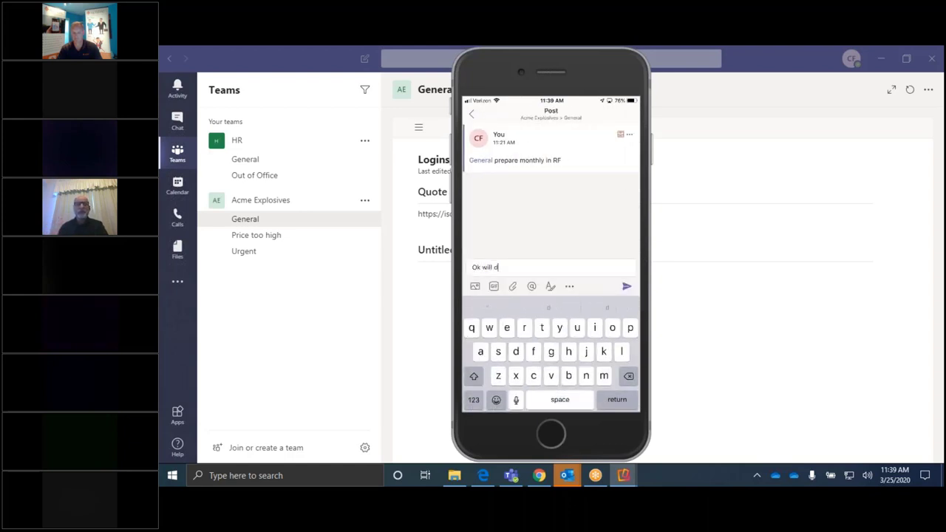
click(473, 399)
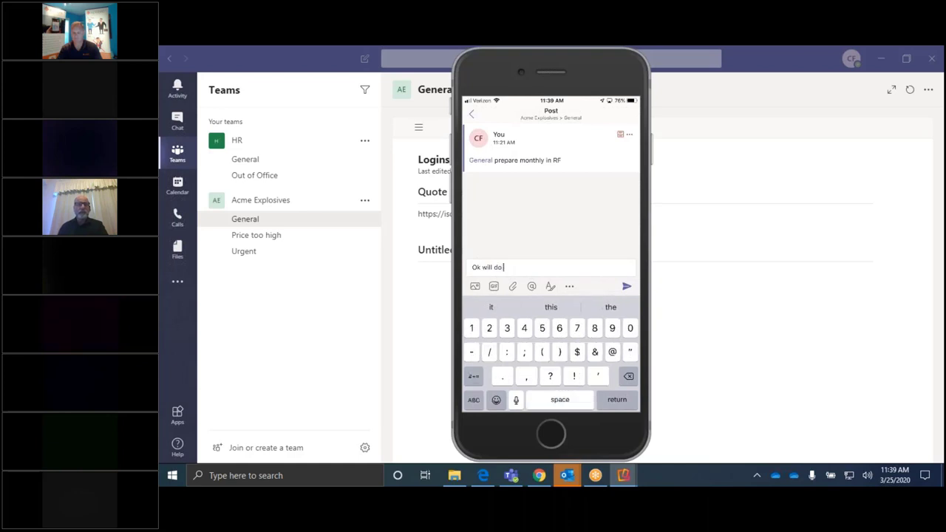
text(@)
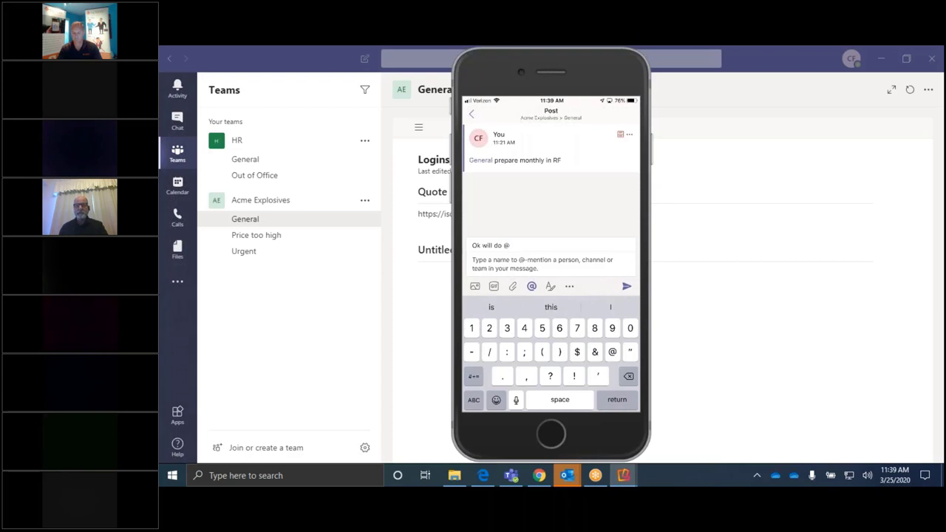
click(473, 399)
text(bi)
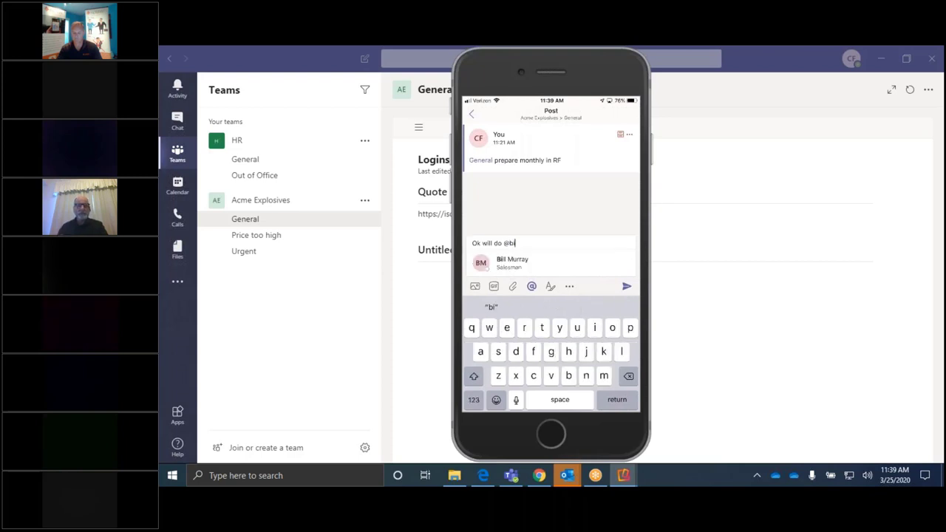
click(512, 260)
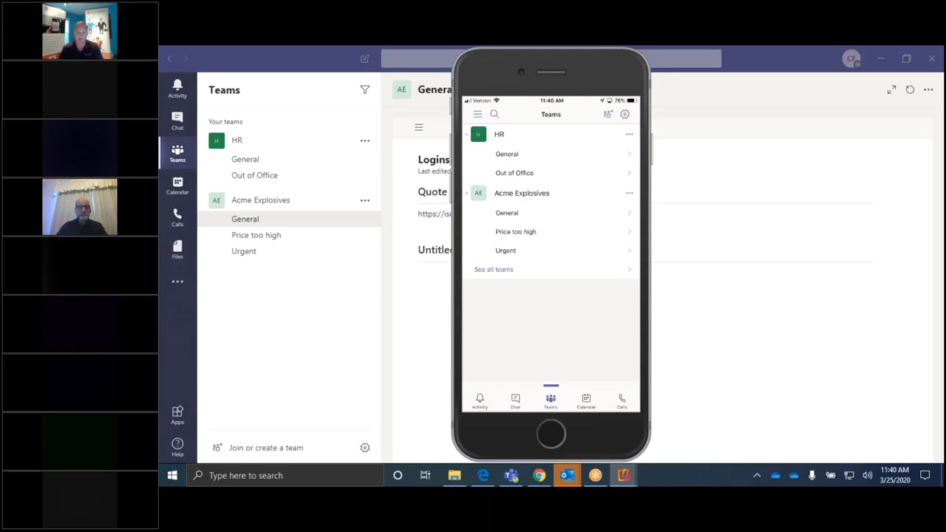
Step: Return the phone app to its empty Activity feed, then switch to Google Hangouts in Chrome
mouse_move(468, 327)
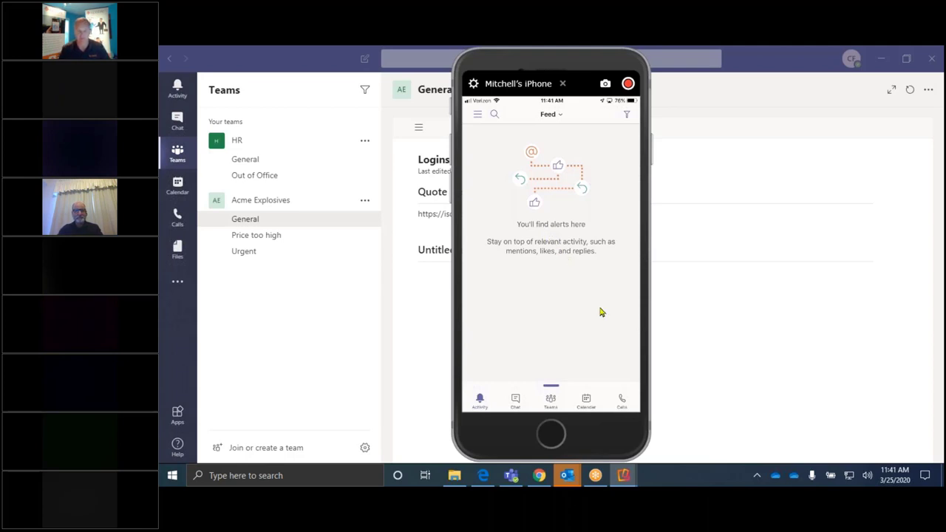
click(708, 335)
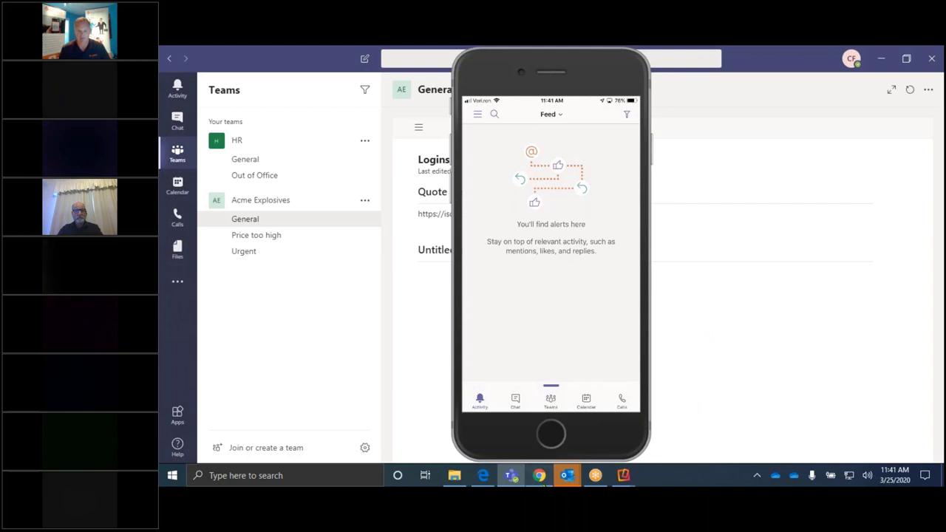
click(539, 475)
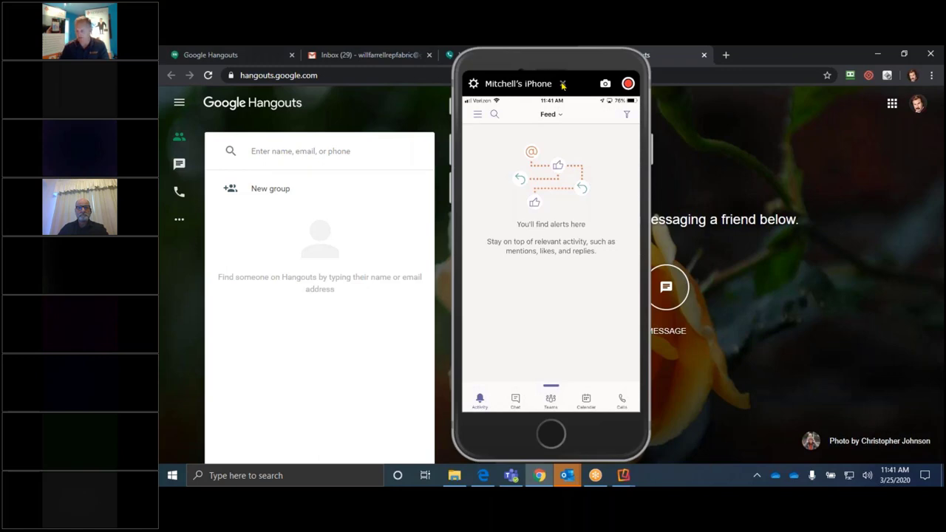
Step: Close the iPhone mirror and show Hangouts conversations, including the Mar 18 Billing chat
click(563, 84)
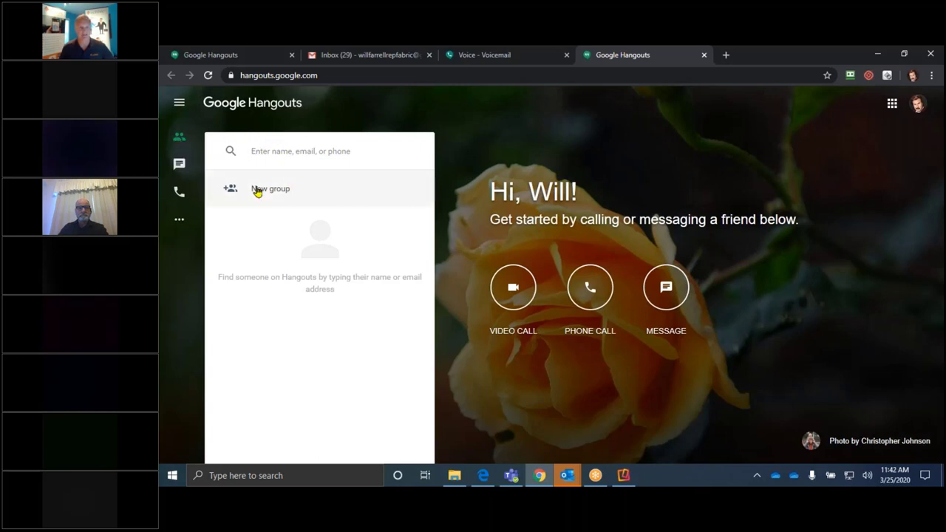
click(179, 165)
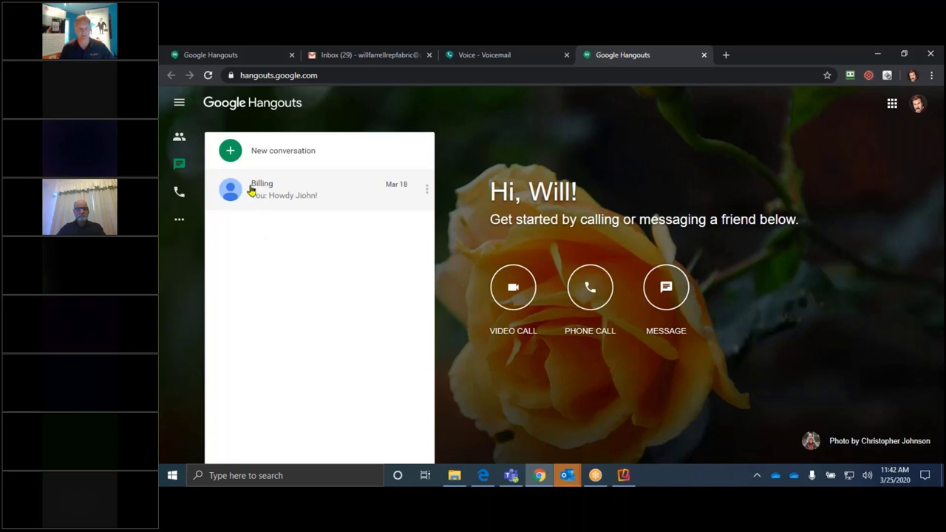
Step: Show Hangouts Phone Calls contacts with their work, mobile and home numbers
click(179, 192)
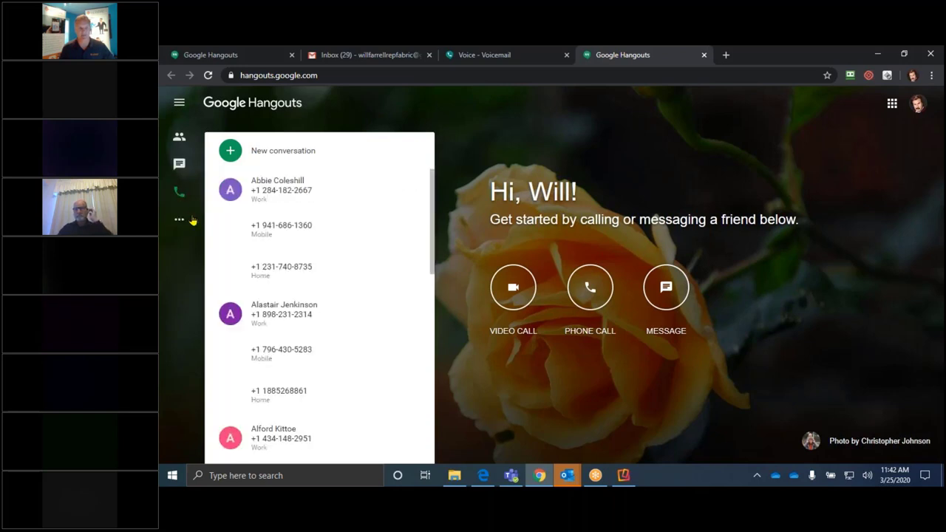
mouse_move(260, 196)
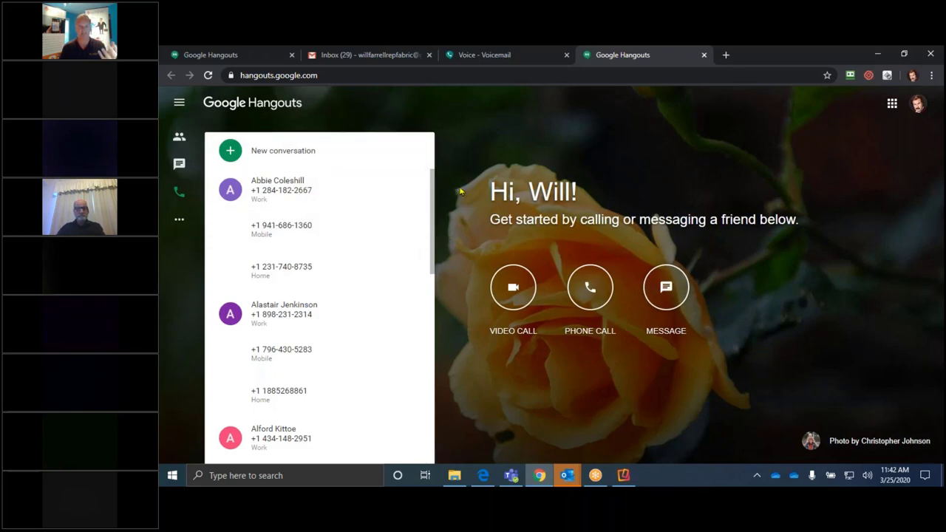
mouse_move(179, 222)
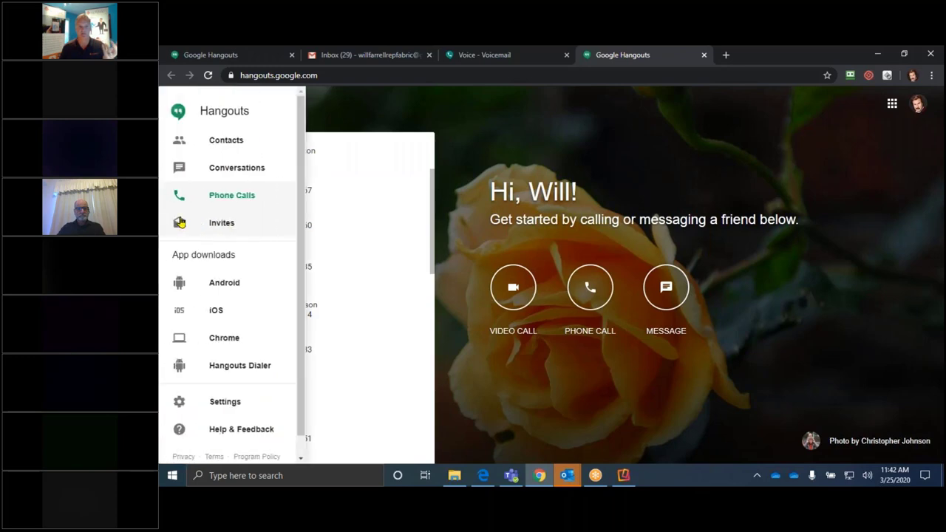